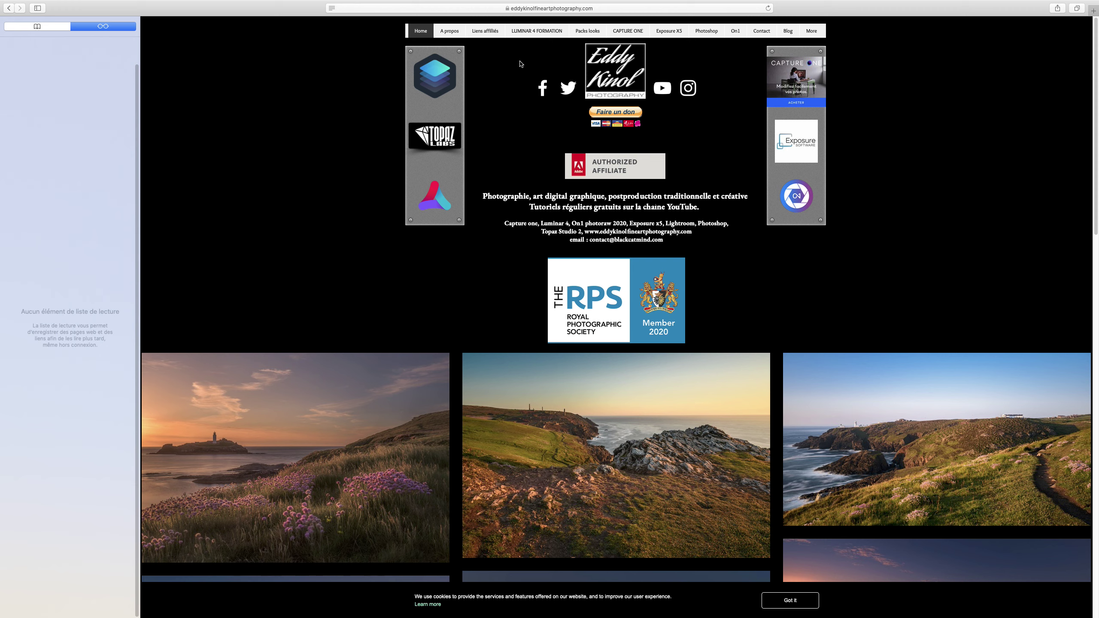
Open the Luminar 4 training page on the photography website and review the recommended order of the video playlists.
{"action": "left_click", "coordinate": [545, 33]}
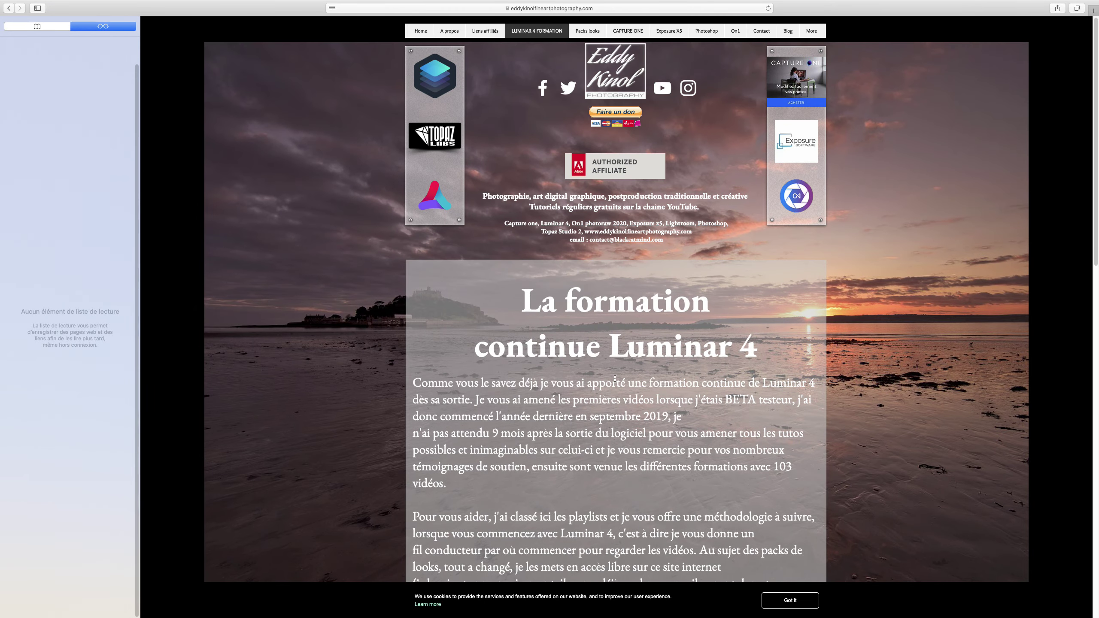
{"action": "scroll", "coordinate": [614, 377], "scroll_direction": "down", "scroll_amount": 10}
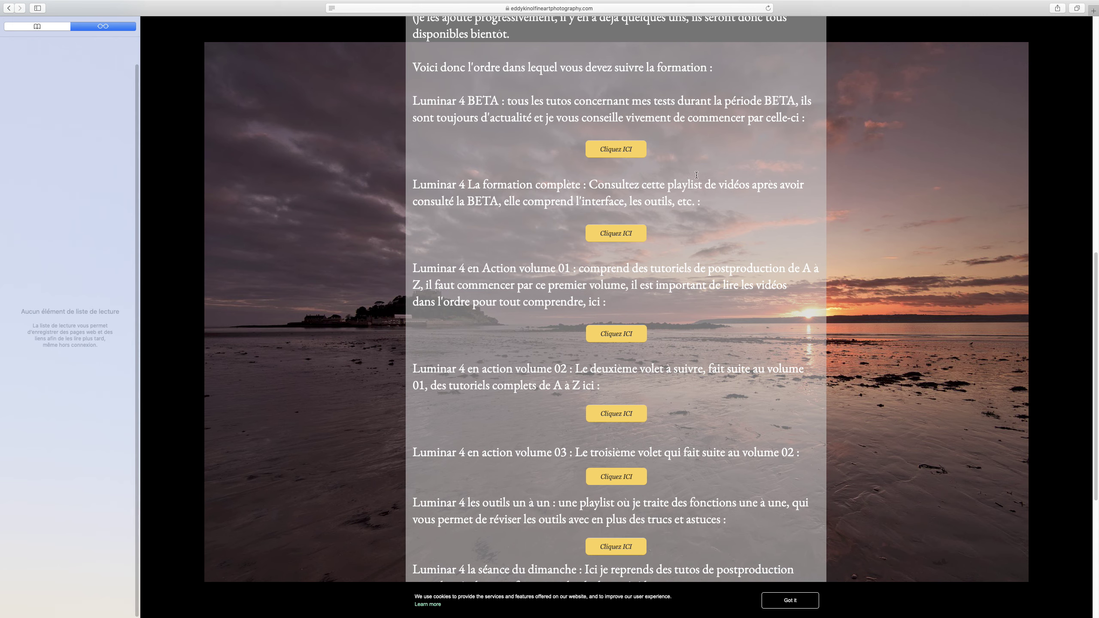
{"action": "scroll", "coordinate": [720, 259], "scroll_direction": "down", "scroll_amount": 5}
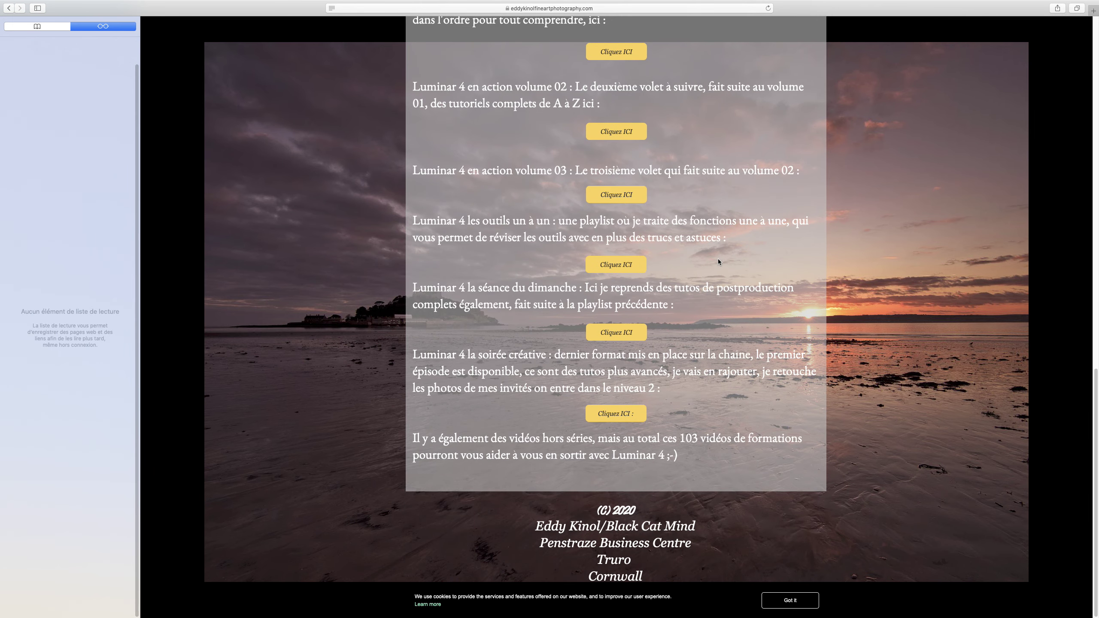
{"action": "scroll", "coordinate": [717, 260], "scroll_direction": "up", "scroll_amount": 20}
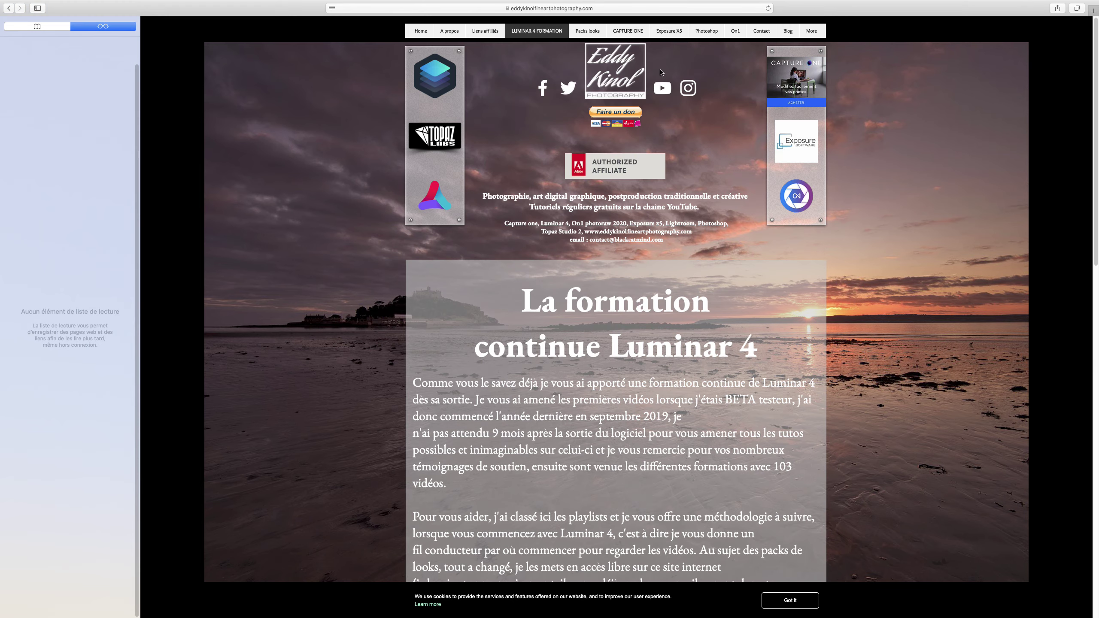
Open the look packs page and browse the downloadable Luminar 4 packs with their explanation videos.
{"action": "left_click", "coordinate": [584, 31]}
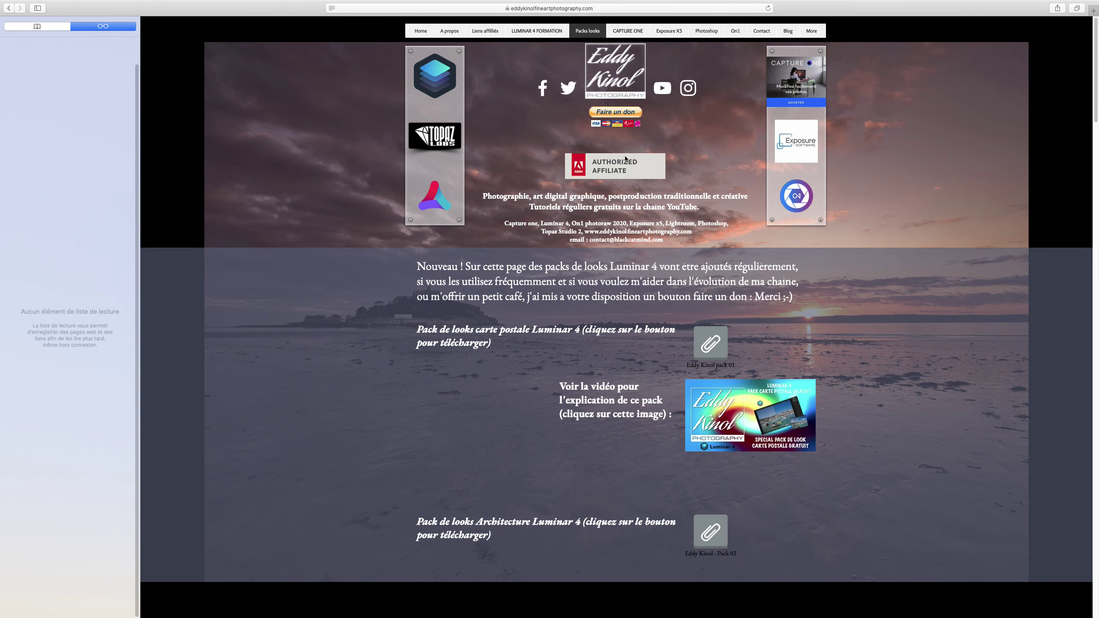
{"action": "scroll", "coordinate": [824, 444], "scroll_direction": "down", "scroll_amount": 10}
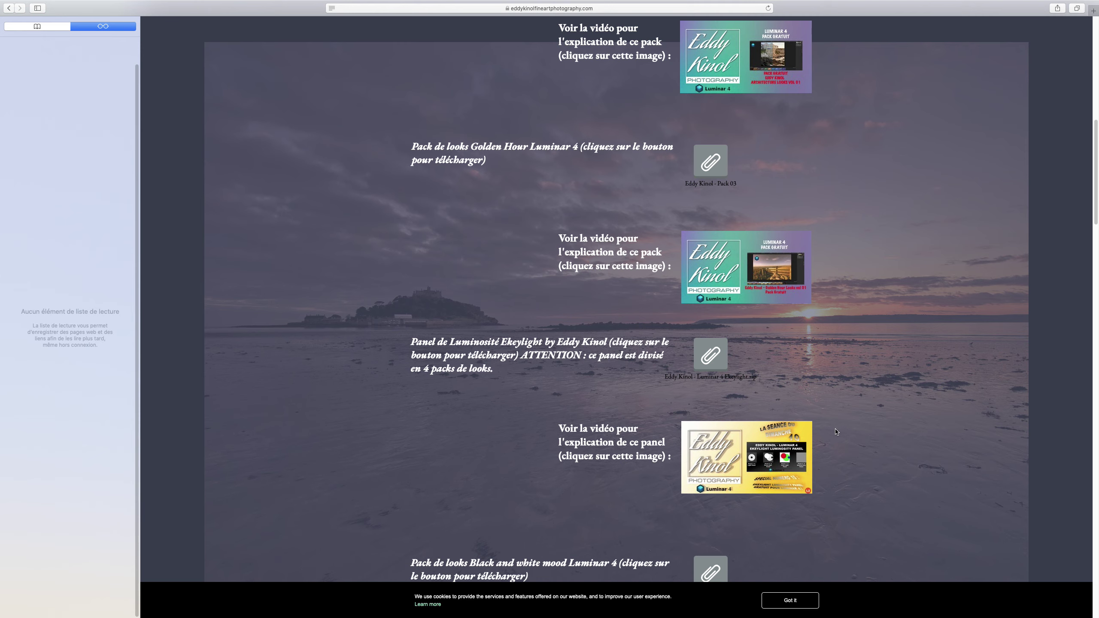
{"action": "scroll", "coordinate": [837, 428], "scroll_direction": "down", "scroll_amount": 20}
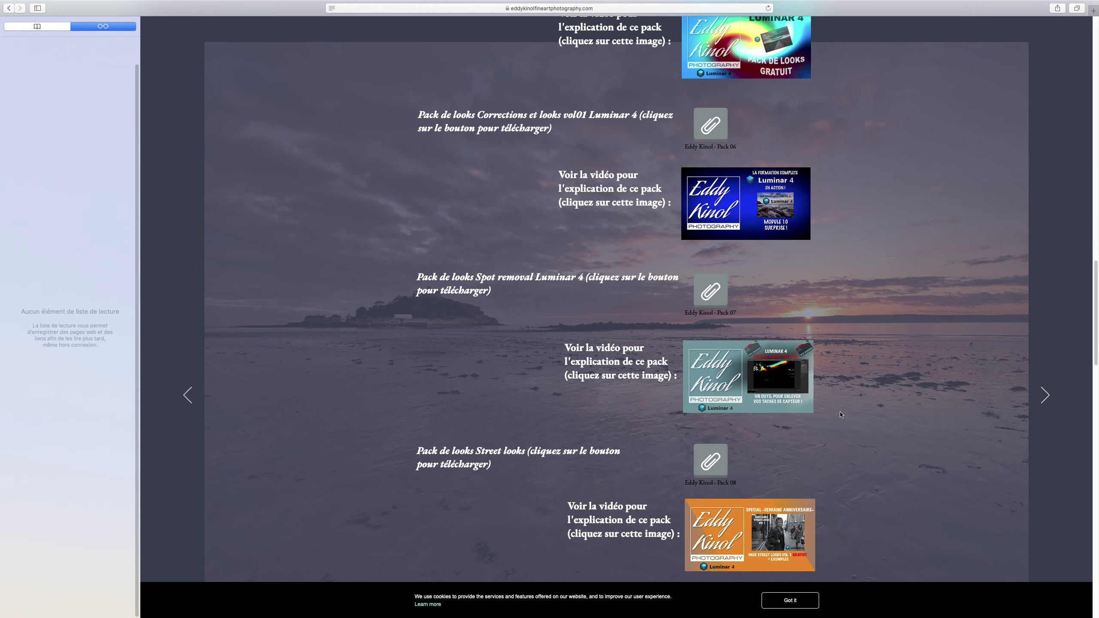
{"action": "scroll", "coordinate": [840, 415], "scroll_direction": "down", "scroll_amount": 15}
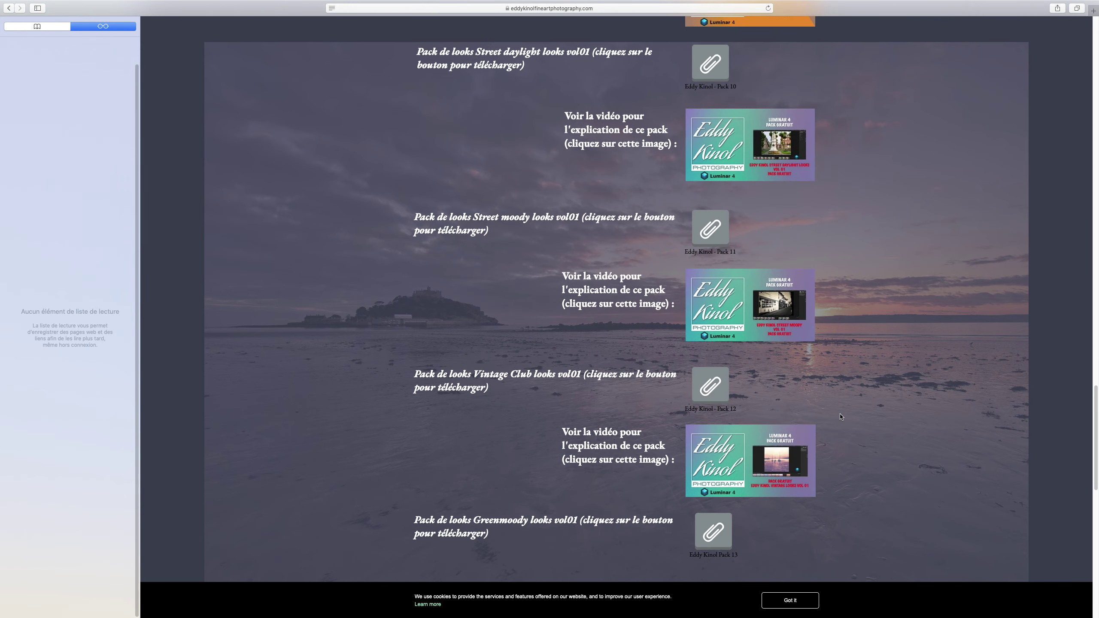
{"action": "scroll", "coordinate": [839, 416], "scroll_direction": "up", "scroll_amount": 20}
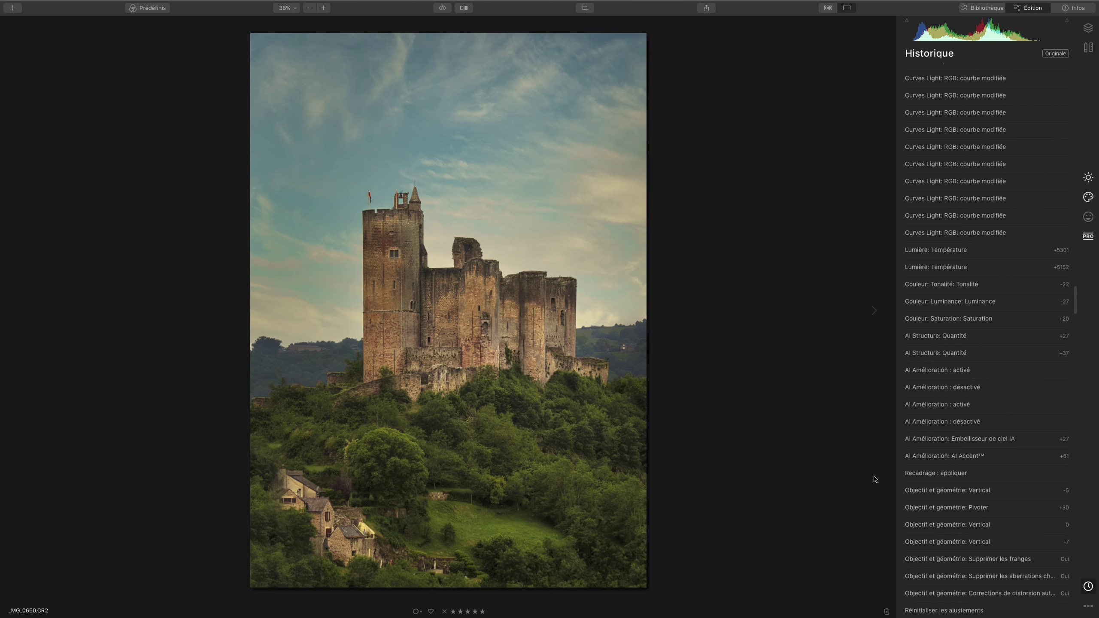
Switch to Luminar 4 and review the castle photo's history states: adjustments reset, crop, AI Accent +61 and AI sky enhancer +27.
{"action": "left_click", "coordinate": [946, 611]}
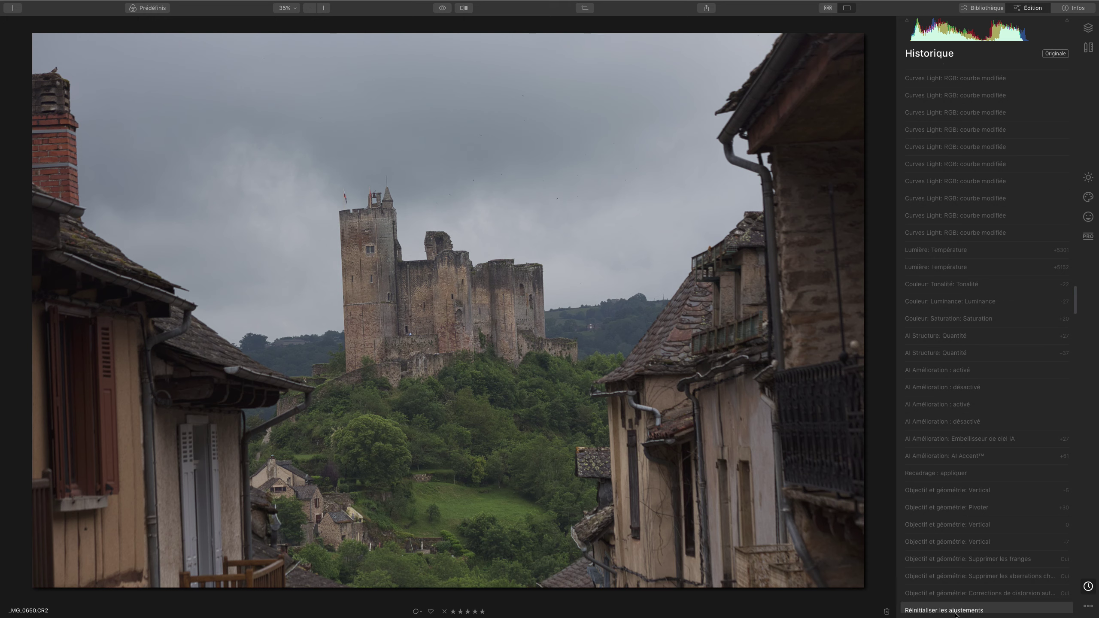
{"action": "left_click", "coordinate": [933, 473]}
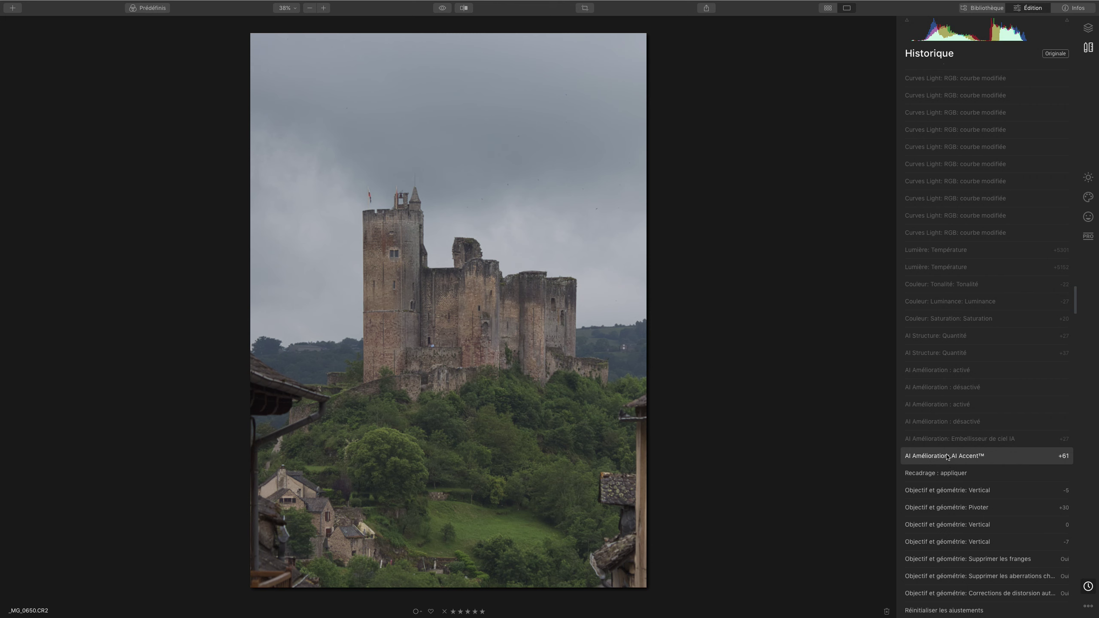
{"action": "left_click", "coordinate": [946, 458]}
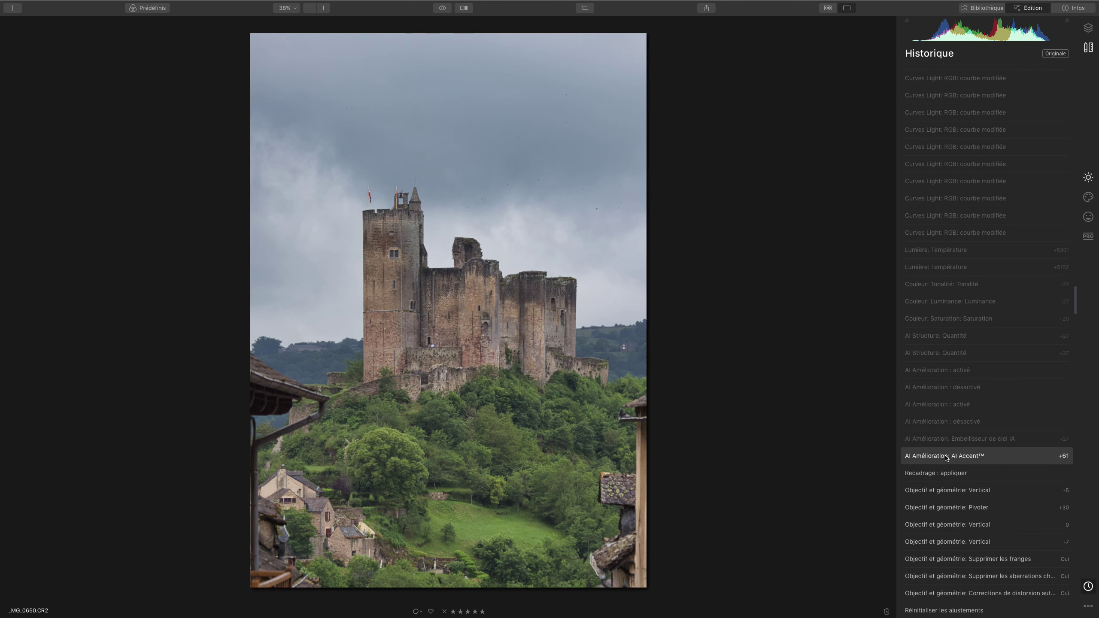
{"action": "left_click", "coordinate": [942, 443]}
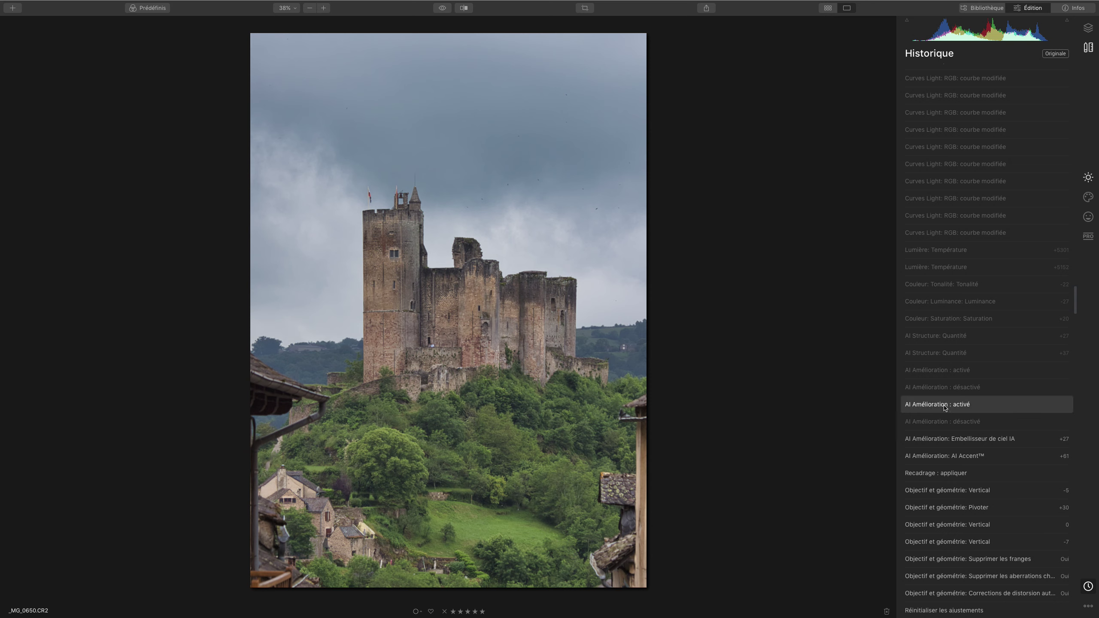
Compare the photo's history states between the AI Enhance toggles and AI Structure amount +27.
{"action": "left_click", "coordinate": [945, 422]}
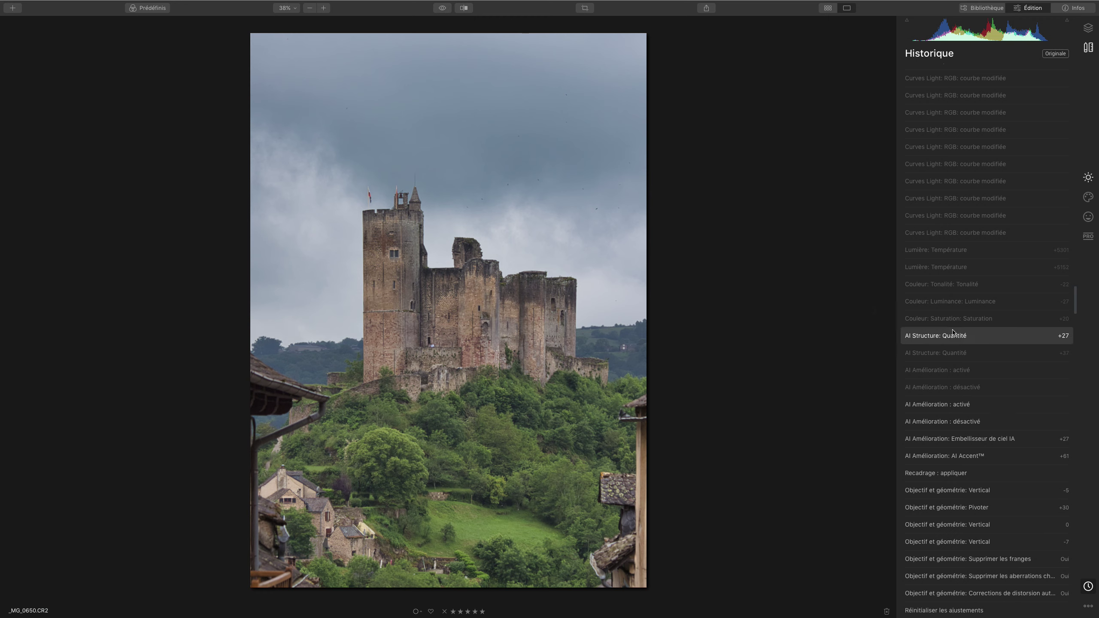
{"action": "left_click", "coordinate": [931, 340]}
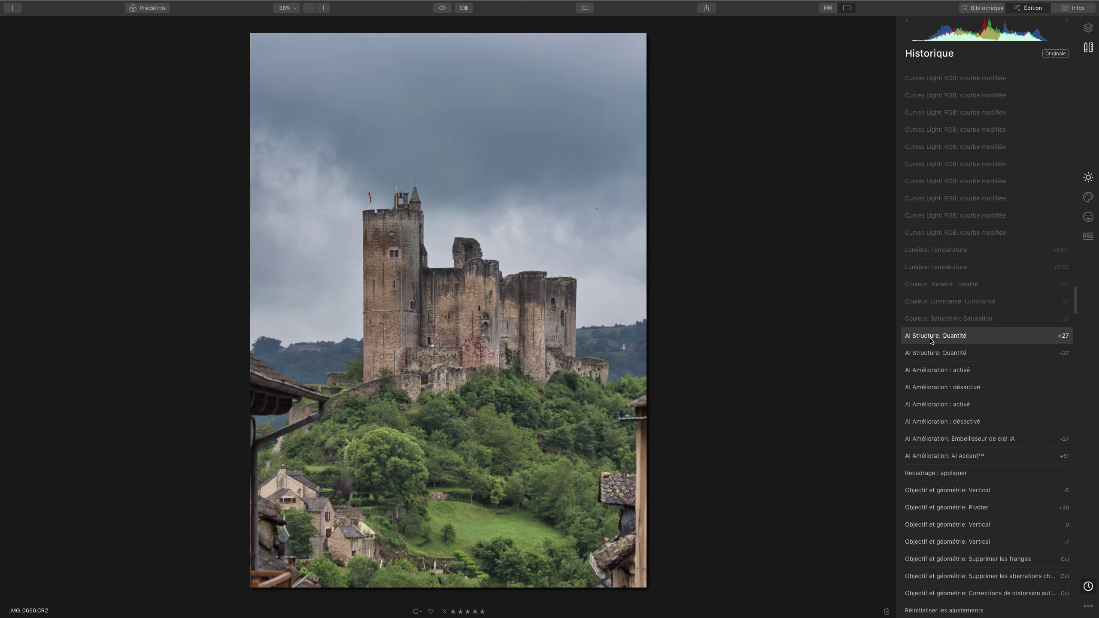
{"action": "left_click", "coordinate": [934, 370]}
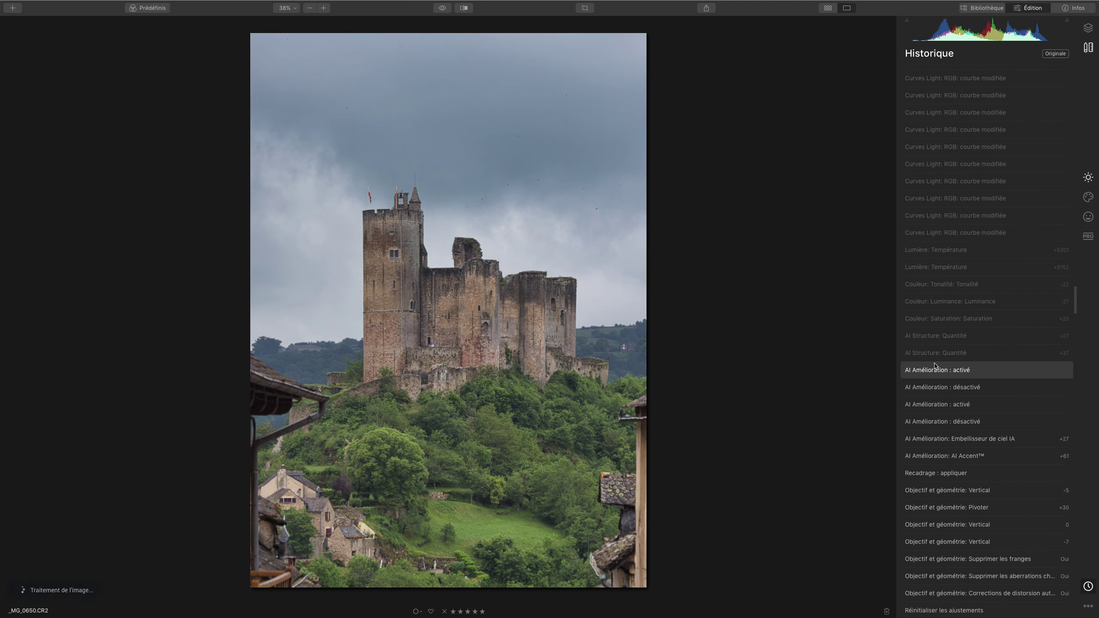
{"action": "left_click", "coordinate": [935, 341]}
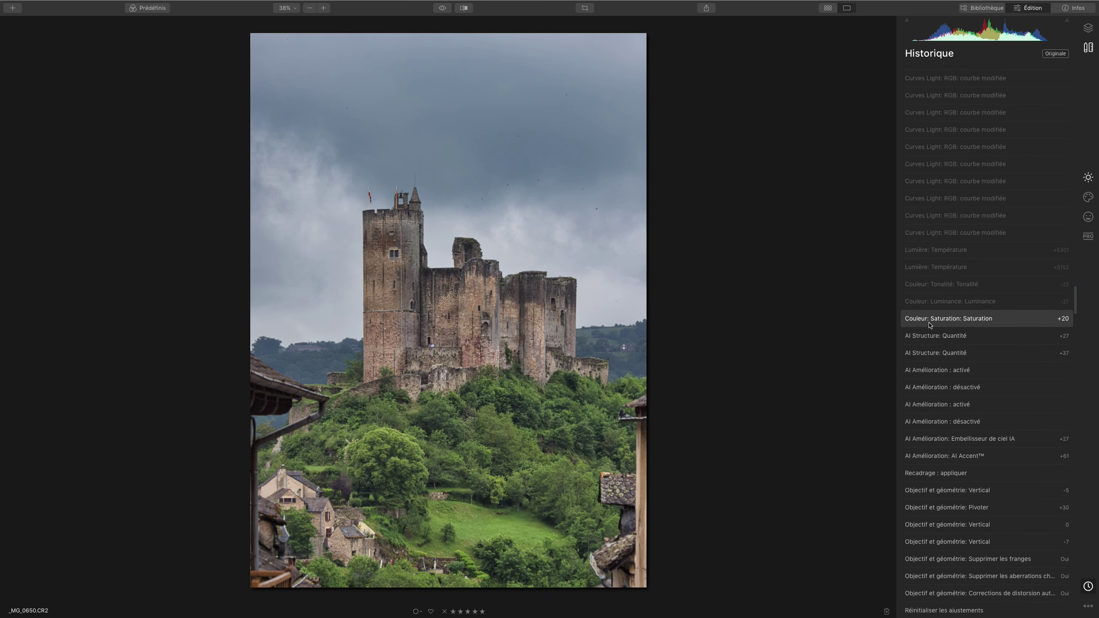
Review the history states for the colour and temperature adjustments, up to the last RGB curve change before sky replacement.
{"action": "left_click", "coordinate": [940, 305]}
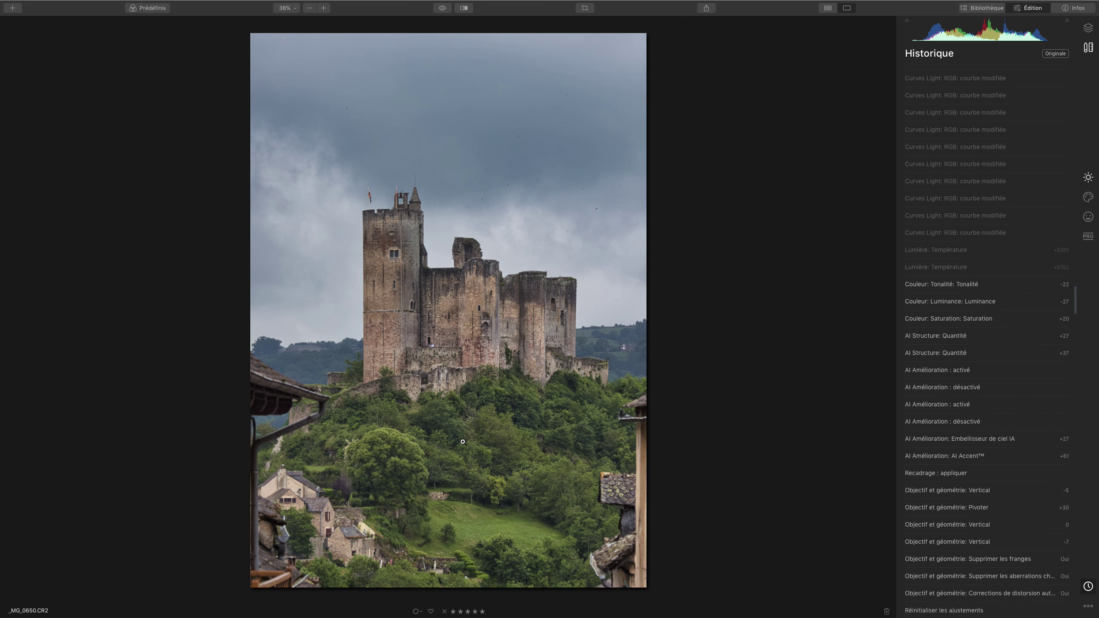
{"action": "left_click", "coordinate": [931, 258]}
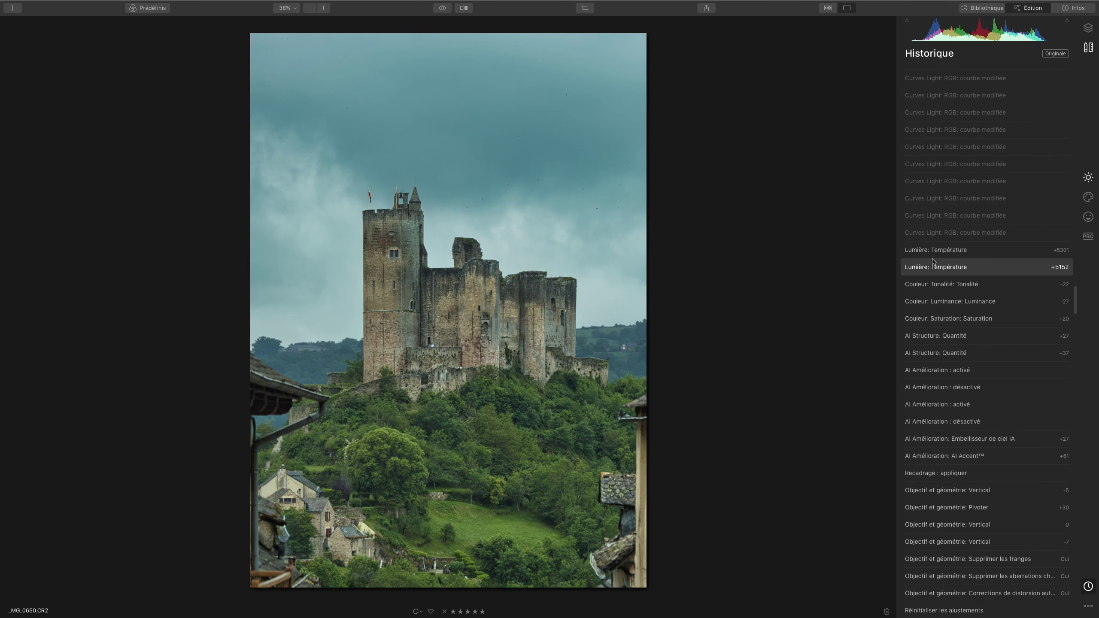
{"action": "scroll", "coordinate": [947, 266], "scroll_direction": "up", "scroll_amount": 5}
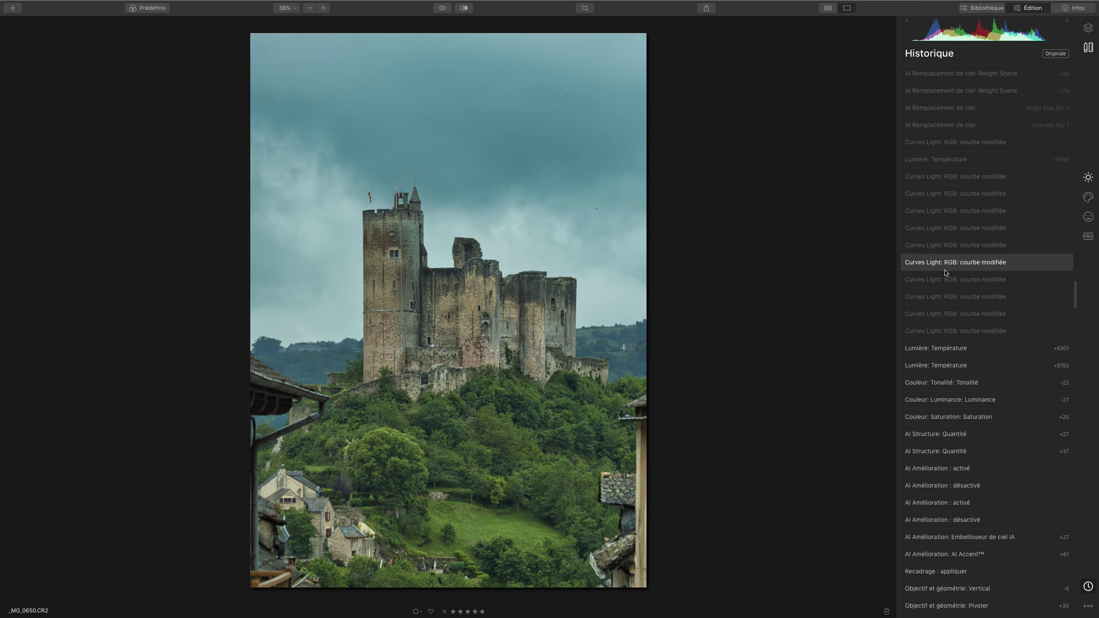
{"action": "left_click", "coordinate": [955, 165]}
{"action": "left_click", "coordinate": [938, 143]}
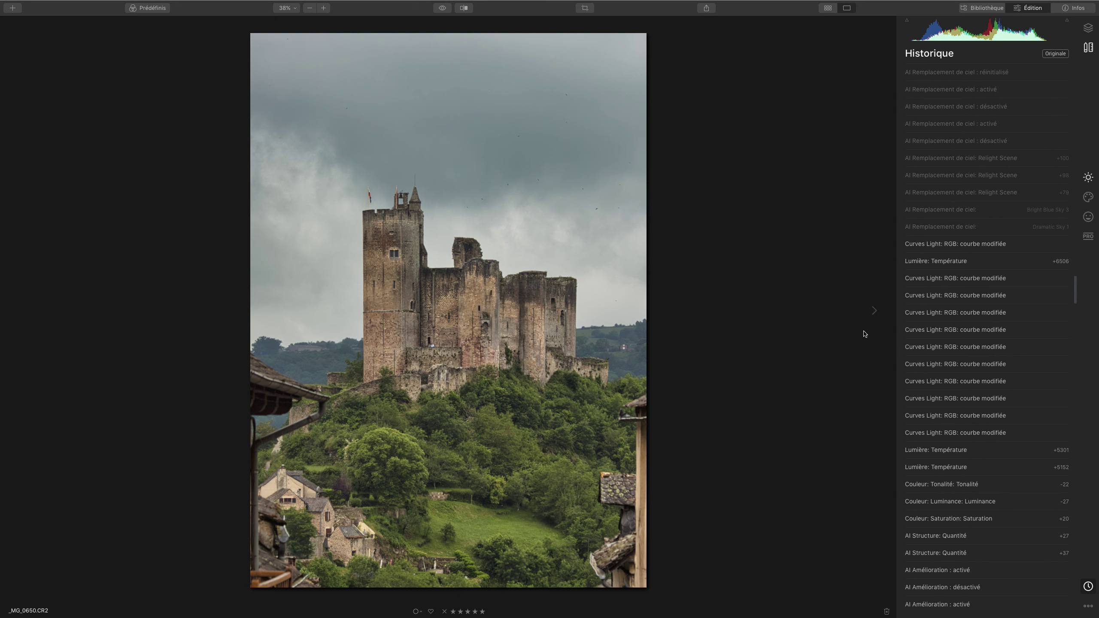
Review the AI sky replacement states: Dramatic Sky 1, Bright Blue Sky 3, the Relight Scene increases to +100, and the effect disabled.
{"action": "left_click", "coordinate": [999, 233]}
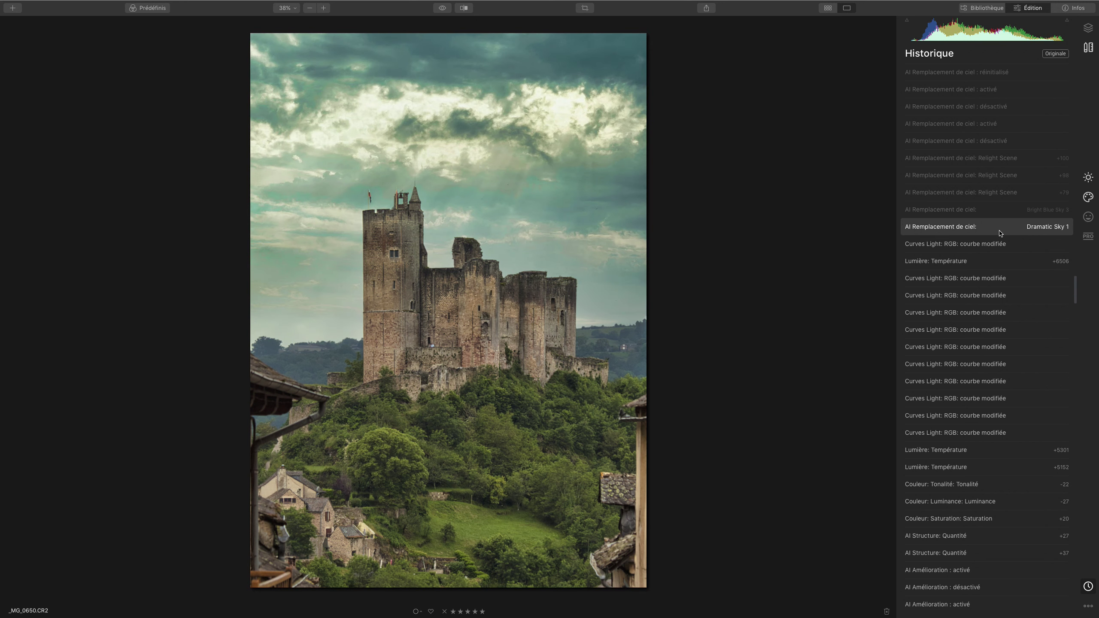
{"action": "left_click", "coordinate": [973, 215]}
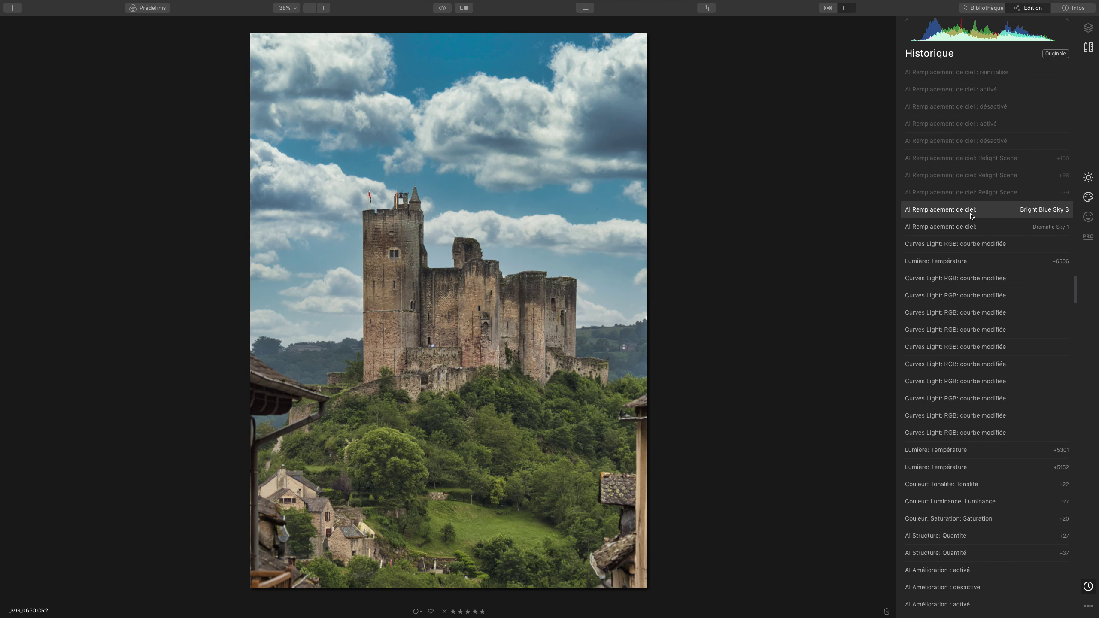
{"action": "left_click", "coordinate": [972, 193]}
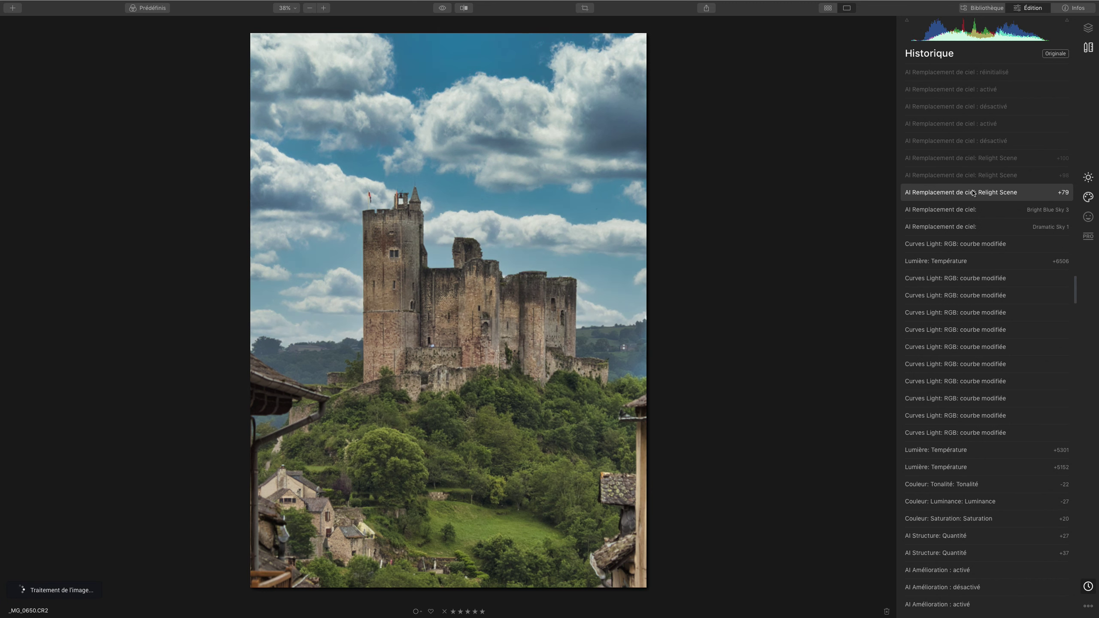
{"action": "left_click", "coordinate": [970, 175]}
{"action": "left_click", "coordinate": [969, 160]}
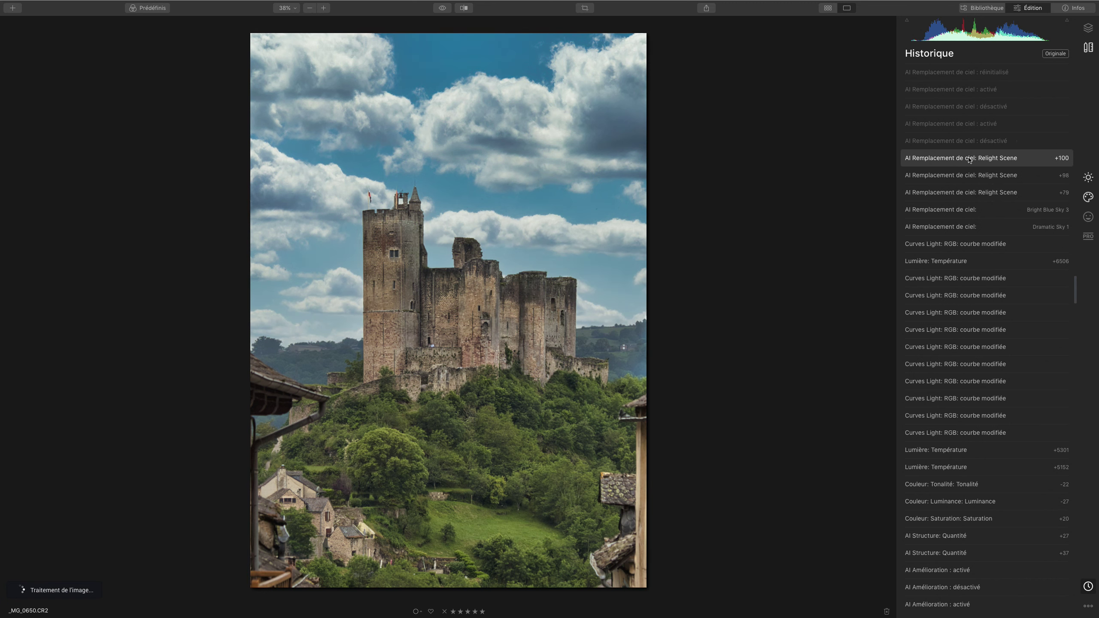
{"action": "left_click", "coordinate": [969, 142]}
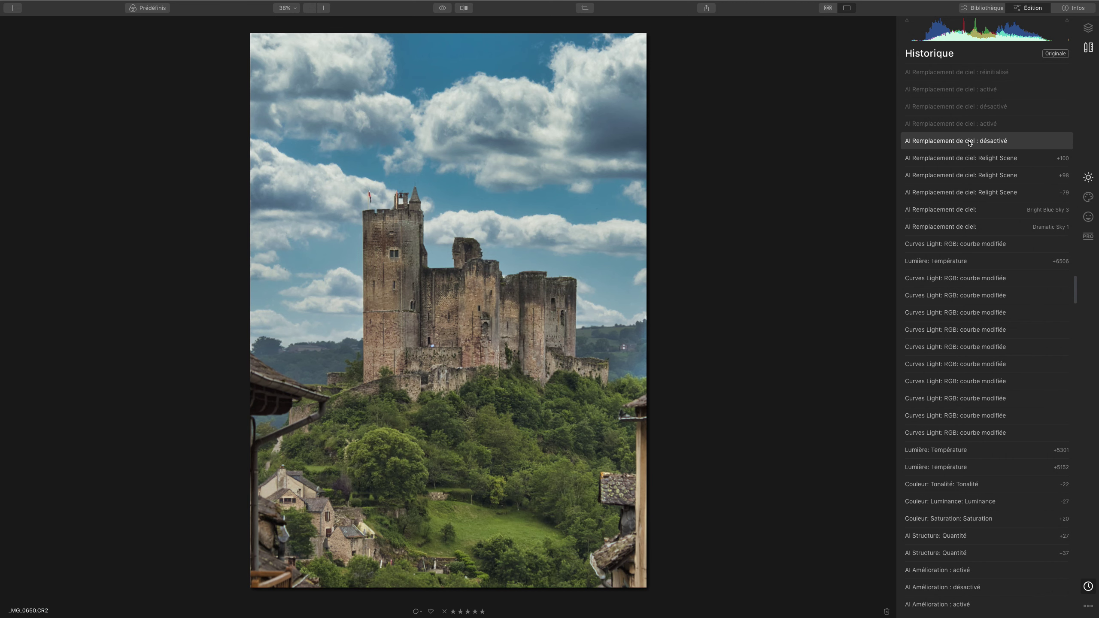
Go through the sky replacement on, off and reset states in the history up to the Blue Sky 6 state.
{"action": "left_click", "coordinate": [969, 207]}
{"action": "scroll", "coordinate": [968, 207], "scroll_direction": "up", "scroll_amount": 3}
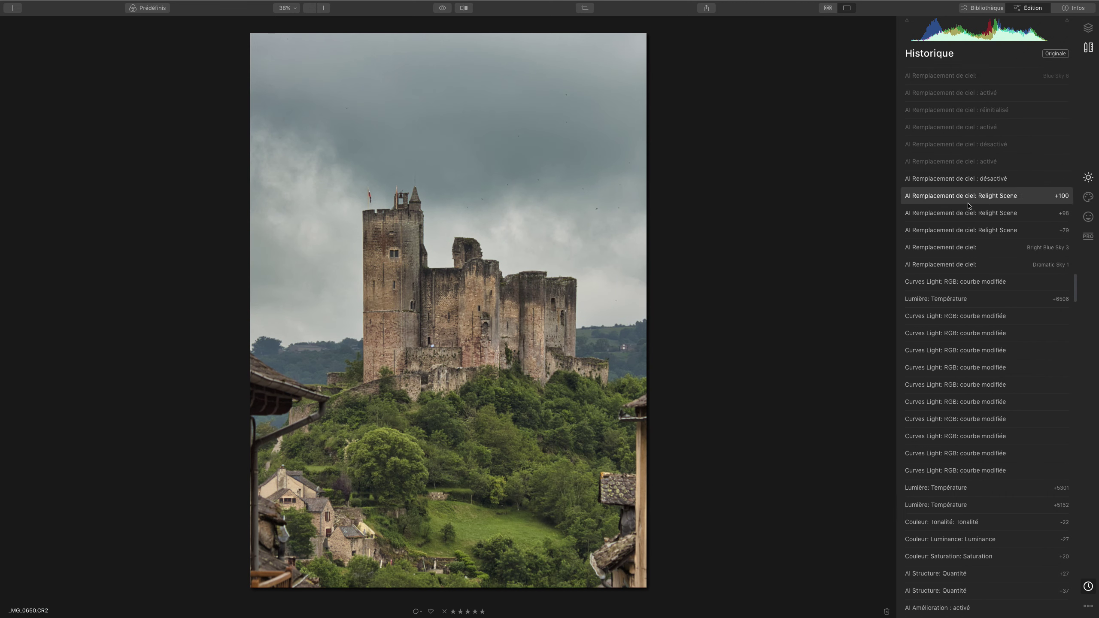
{"action": "left_click", "coordinate": [968, 207]}
{"action": "left_click", "coordinate": [964, 175]}
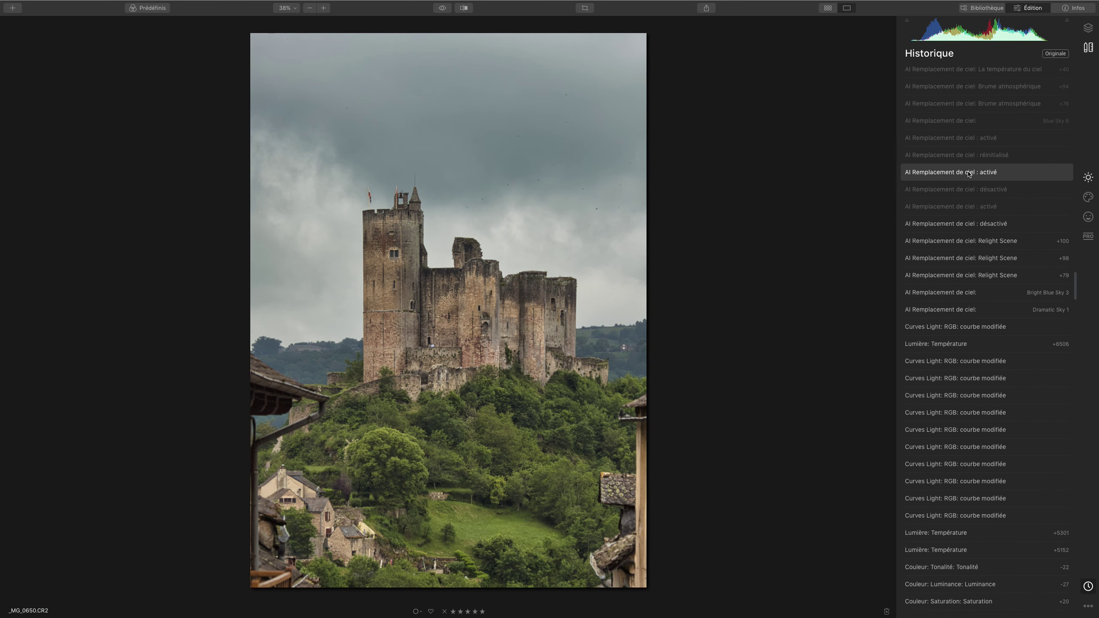
{"action": "left_click", "coordinate": [971, 140]}
{"action": "left_click", "coordinate": [978, 122]}
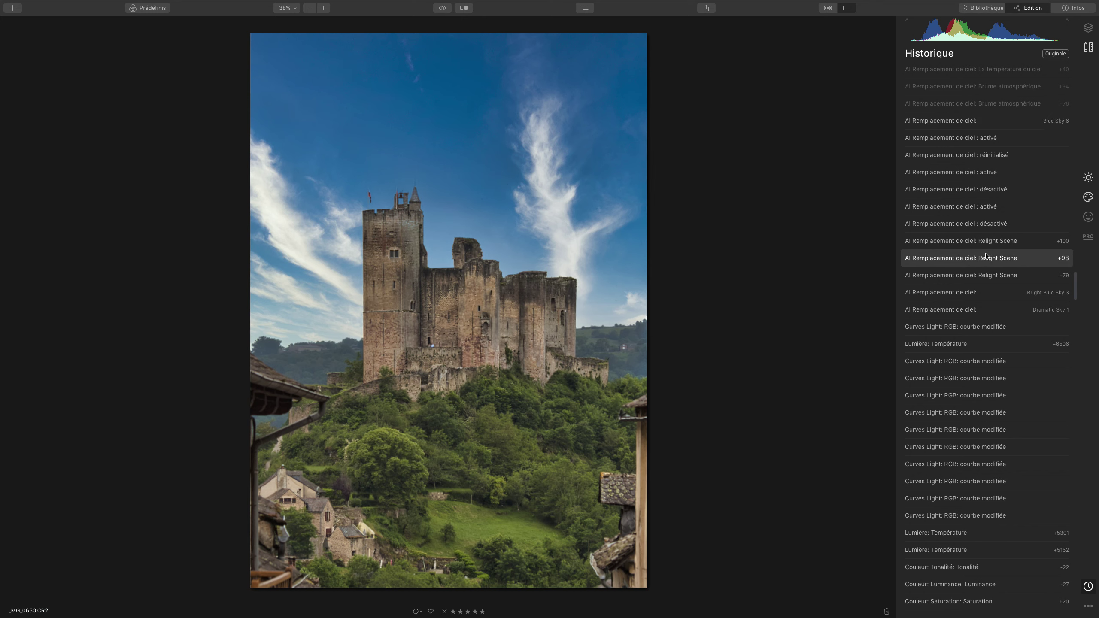
Review the sky replacement history states for atmospheric haze +94, Blue Sky 5 and Blue Sky 4.
{"action": "scroll", "coordinate": [985, 255], "scroll_direction": "up", "scroll_amount": 5}
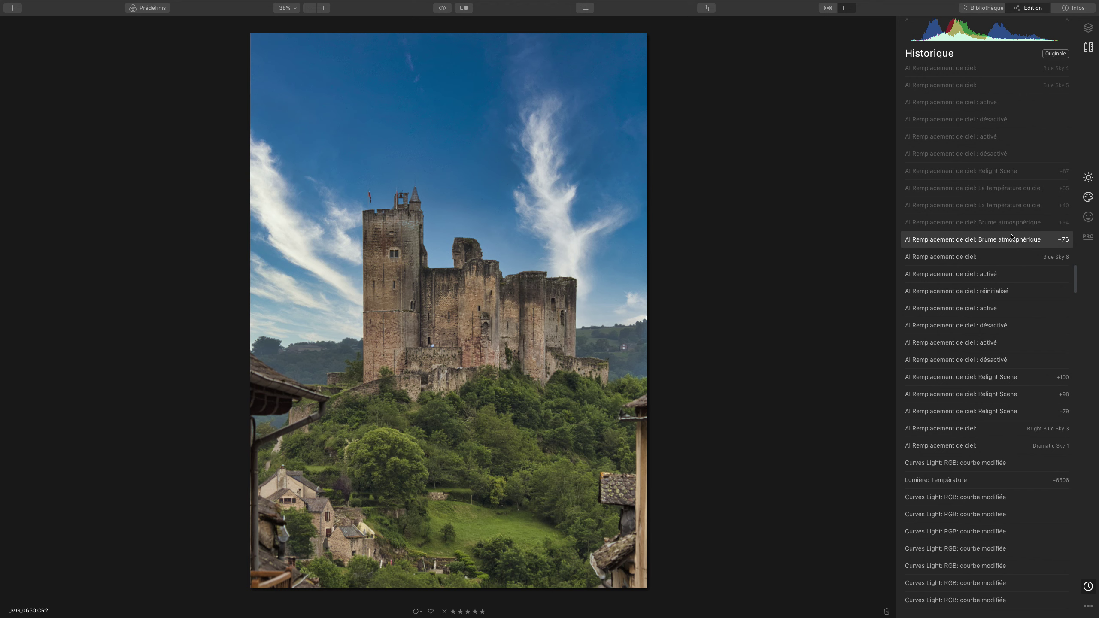
{"action": "left_click", "coordinate": [1013, 229]}
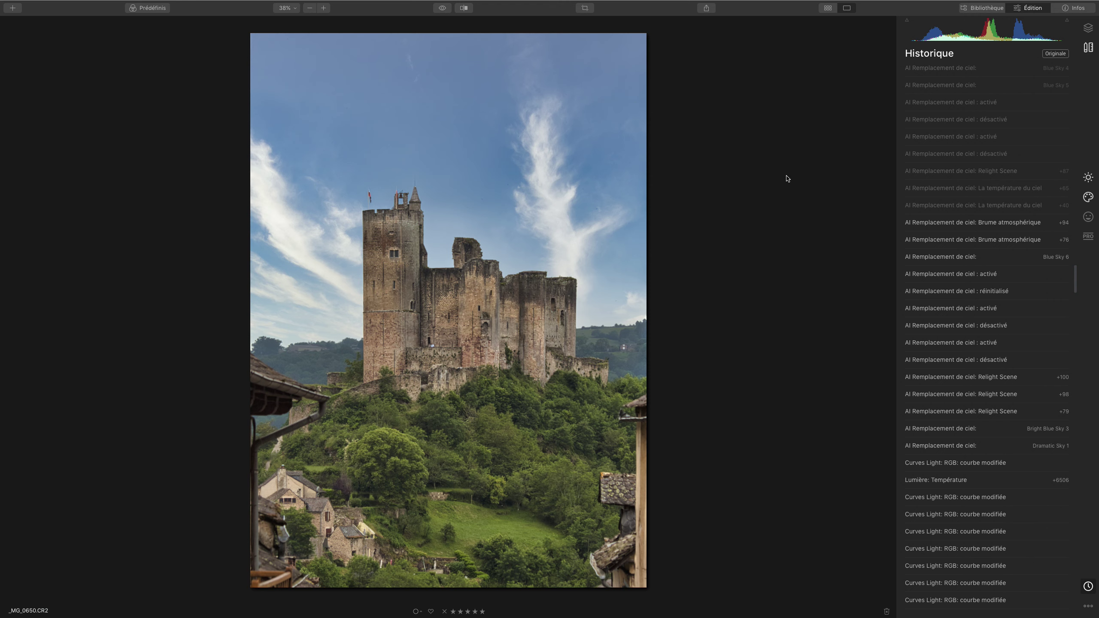
{"action": "left_click", "coordinate": [988, 88]}
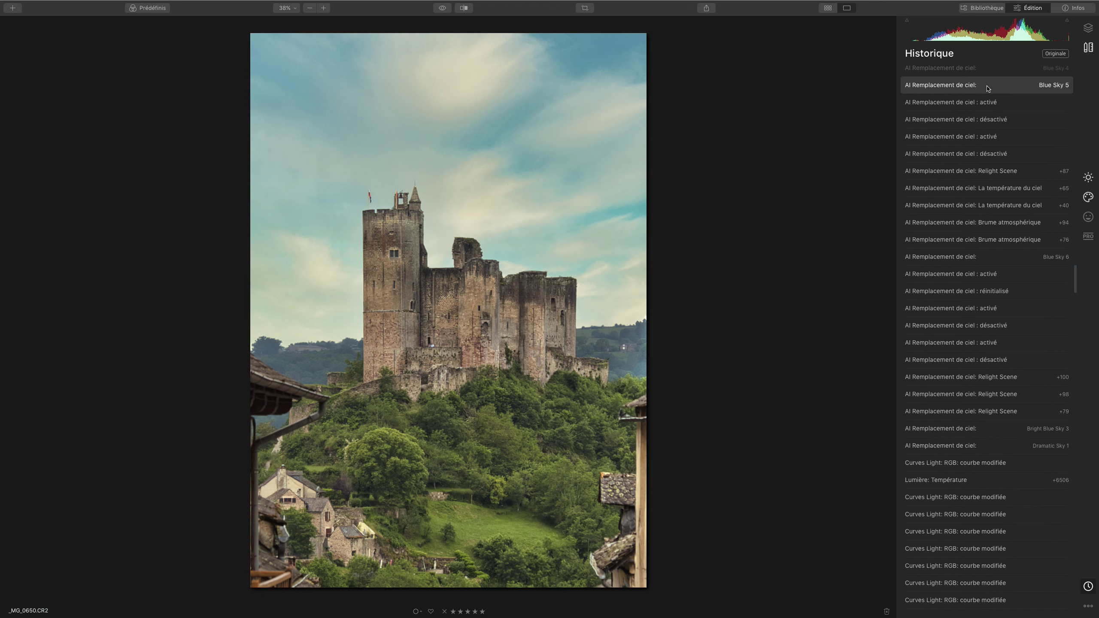
{"action": "scroll", "coordinate": [991, 91], "scroll_direction": "up", "scroll_amount": 2}
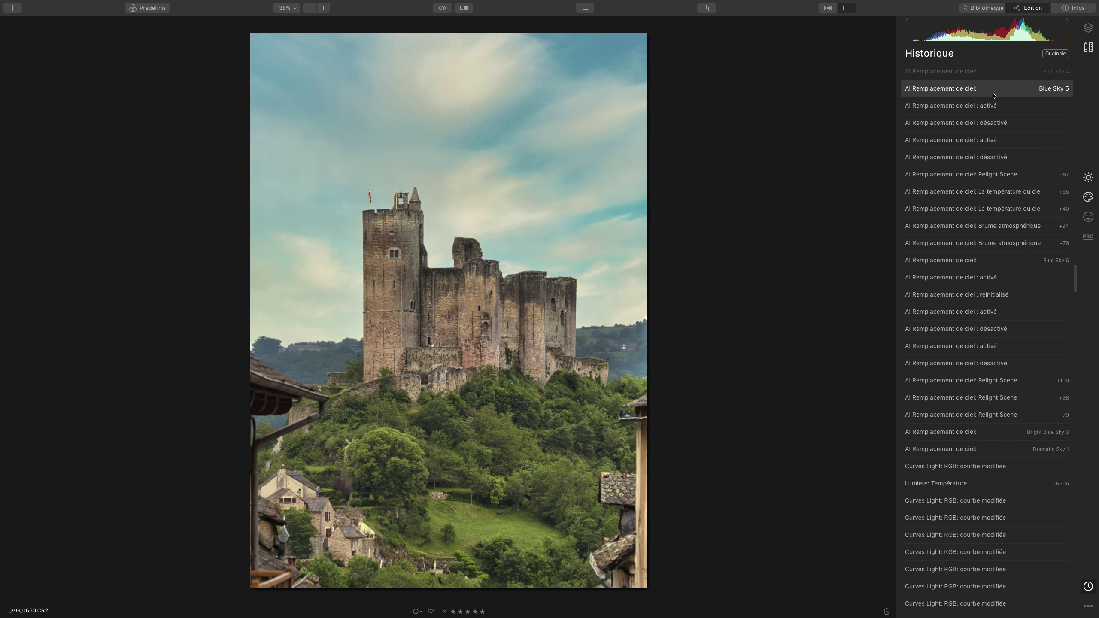
{"action": "left_click", "coordinate": [976, 88]}
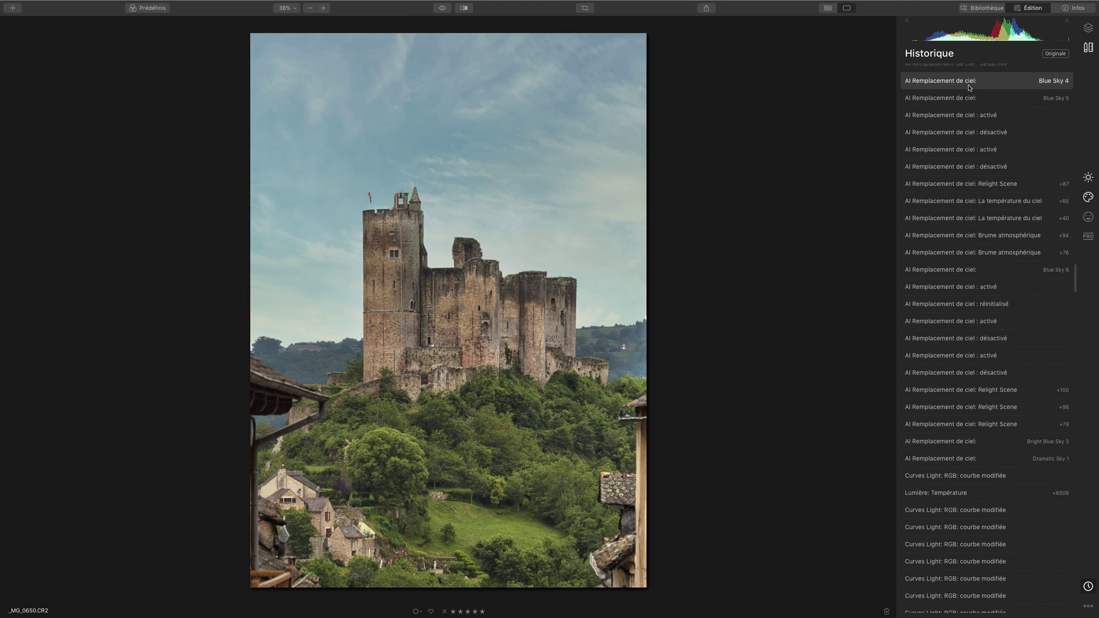
{"action": "scroll", "coordinate": [968, 88], "scroll_direction": "up", "scroll_amount": 1}
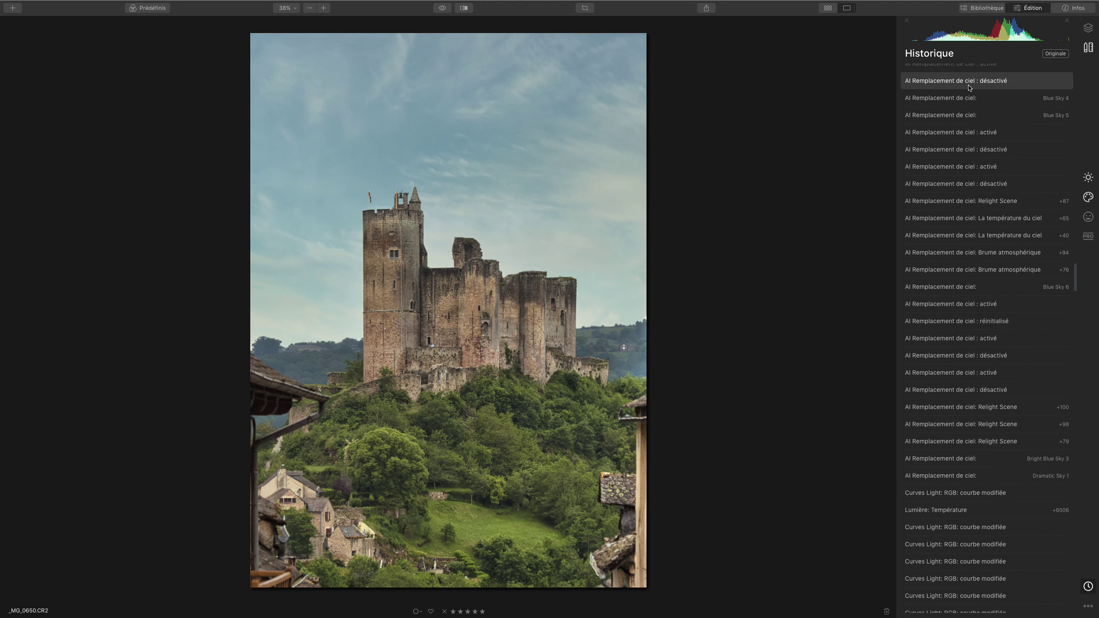
Compare the history states with AI sky replacement disabled and re-enabled just after the Blue Sky 4 state.
{"action": "left_click", "coordinate": [968, 88]}
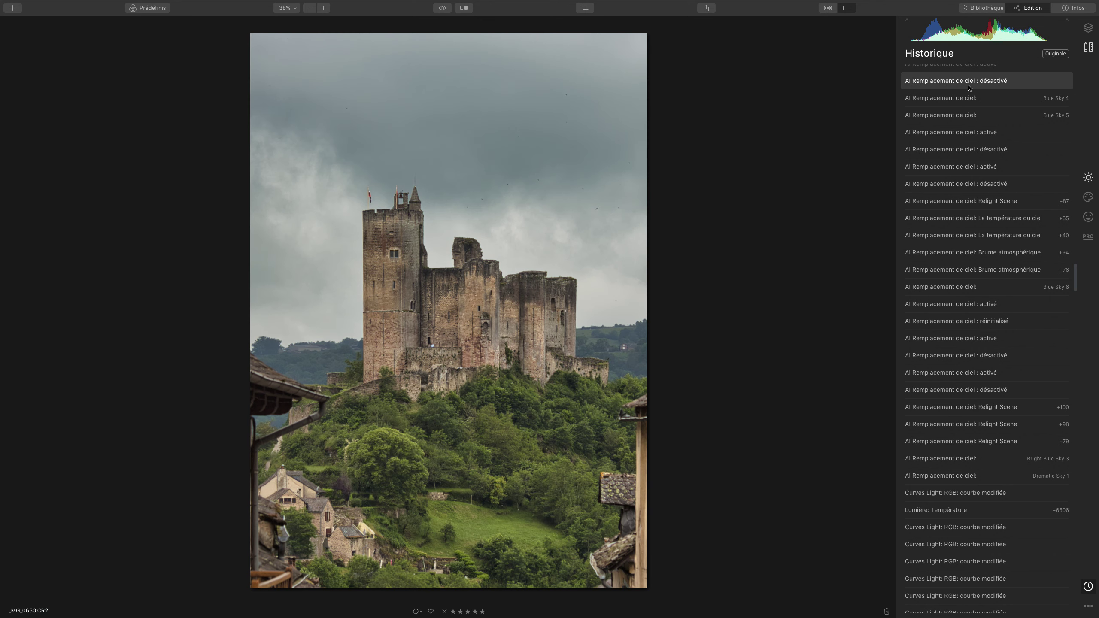
{"action": "scroll", "coordinate": [968, 88], "scroll_direction": "up", "scroll_amount": 1}
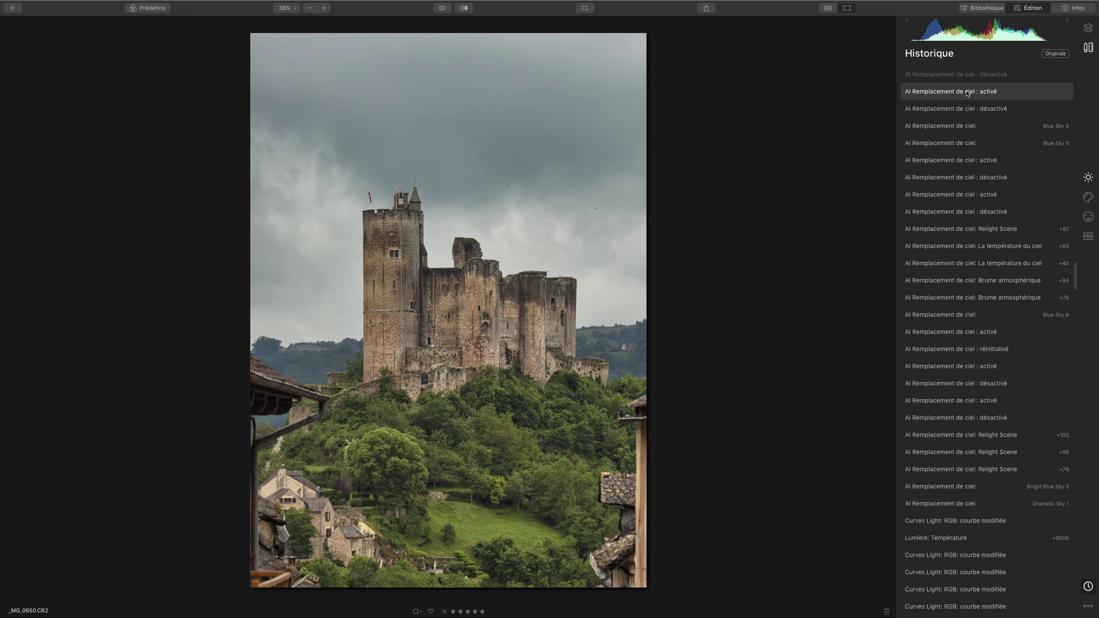
{"action": "left_click", "coordinate": [967, 92]}
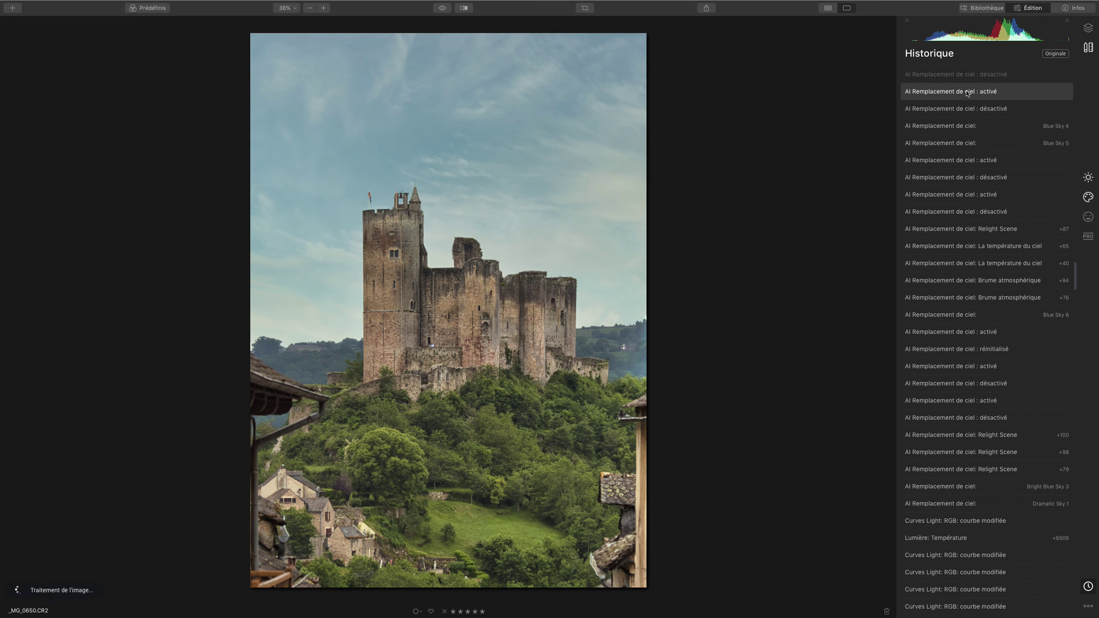
Review the landscape enhancement history states for haze reduction +50 and golden hour +20.
{"action": "scroll", "coordinate": [967, 94], "scroll_direction": "up", "scroll_amount": 4}
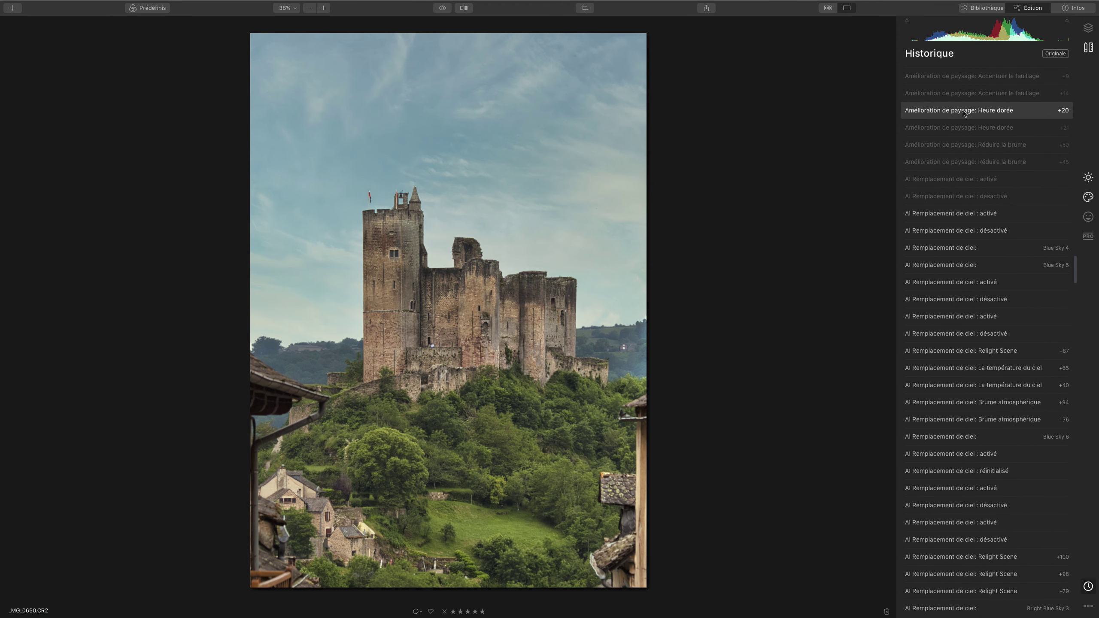
{"action": "left_click", "coordinate": [981, 149]}
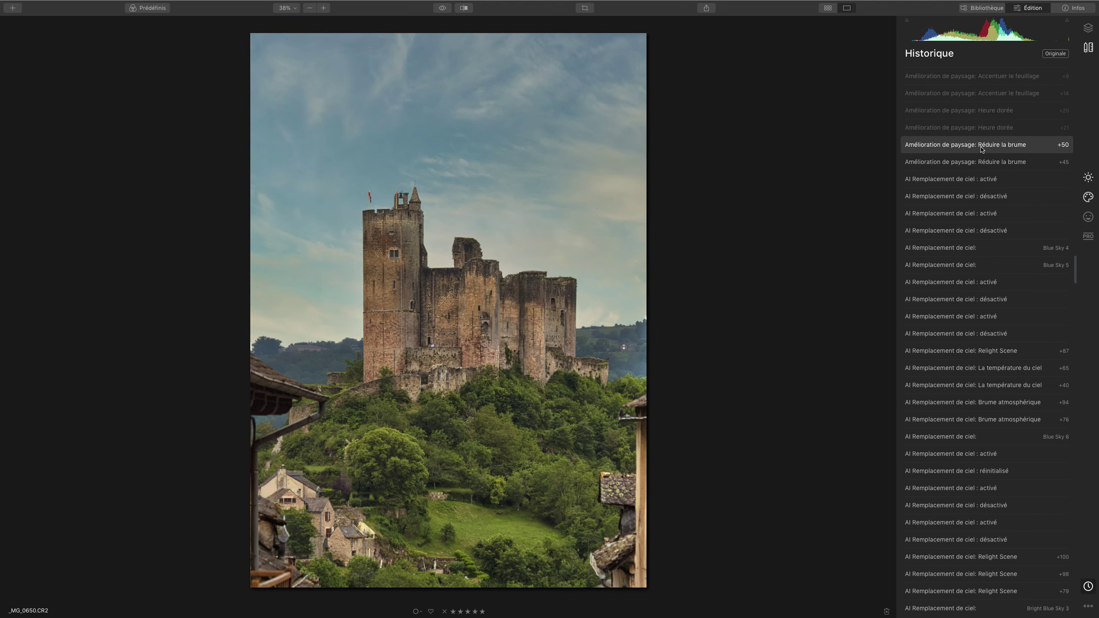
{"action": "left_click", "coordinate": [989, 108]}
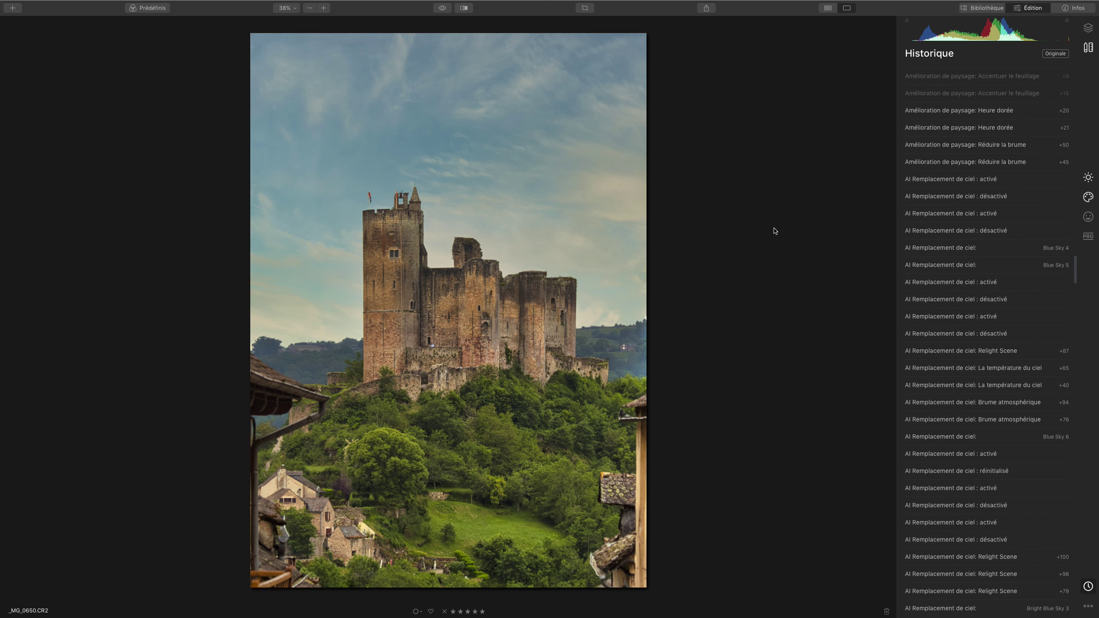
Compare the landscape enhancement history states for foliage accentuation at +9 and +14.
{"action": "scroll", "coordinate": [995, 191], "scroll_direction": "up", "scroll_amount": 3}
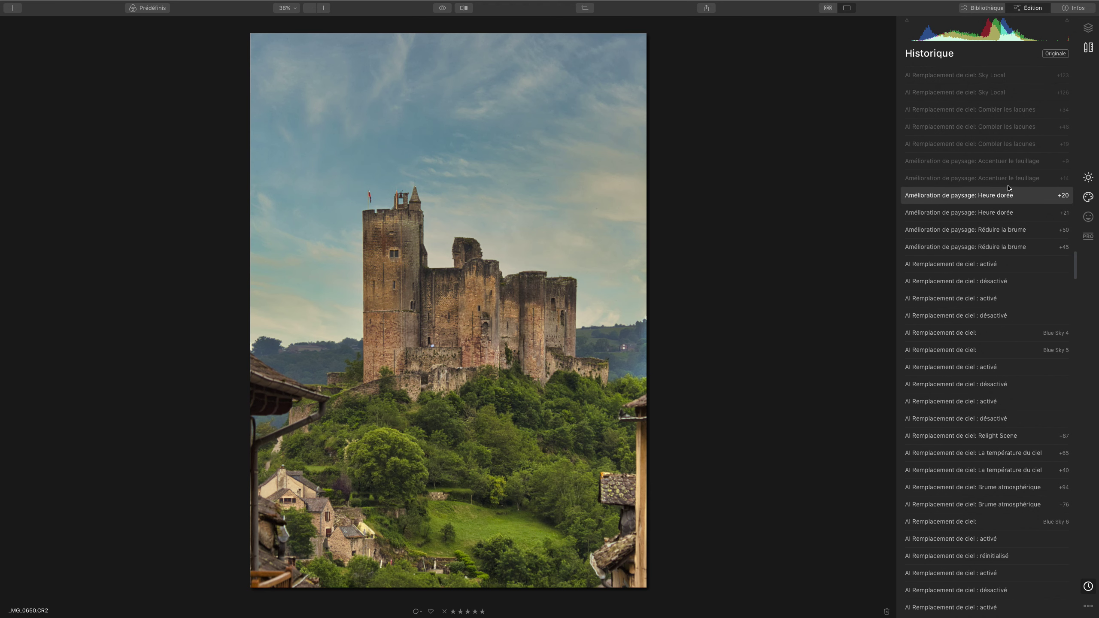
{"action": "left_click", "coordinate": [1003, 164]}
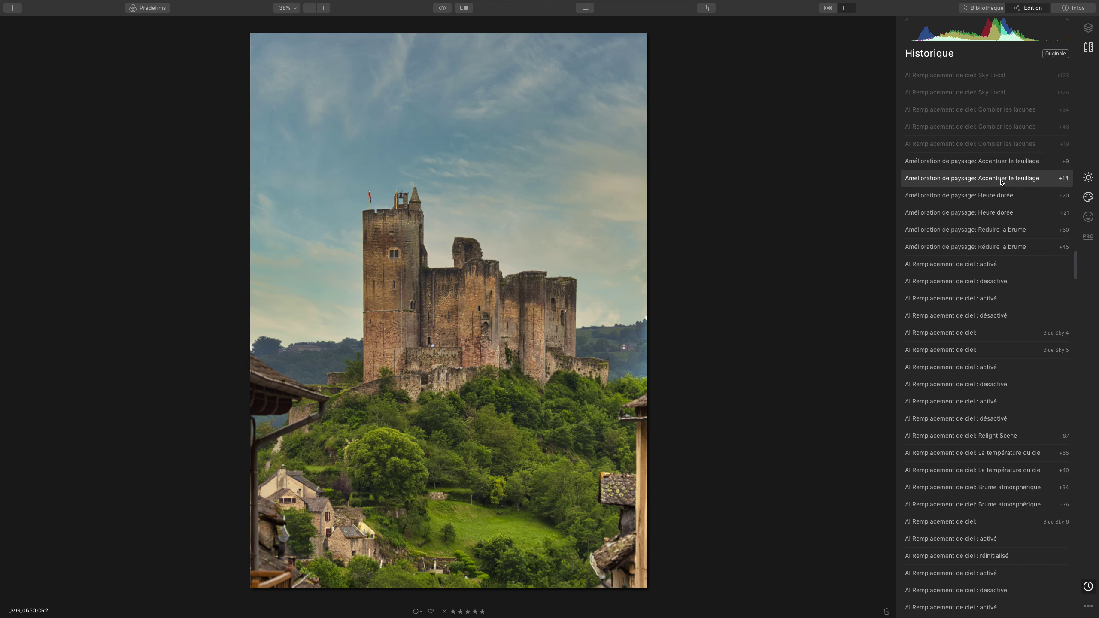
{"action": "left_click", "coordinate": [1008, 182]}
{"action": "left_click", "coordinate": [1006, 163]}
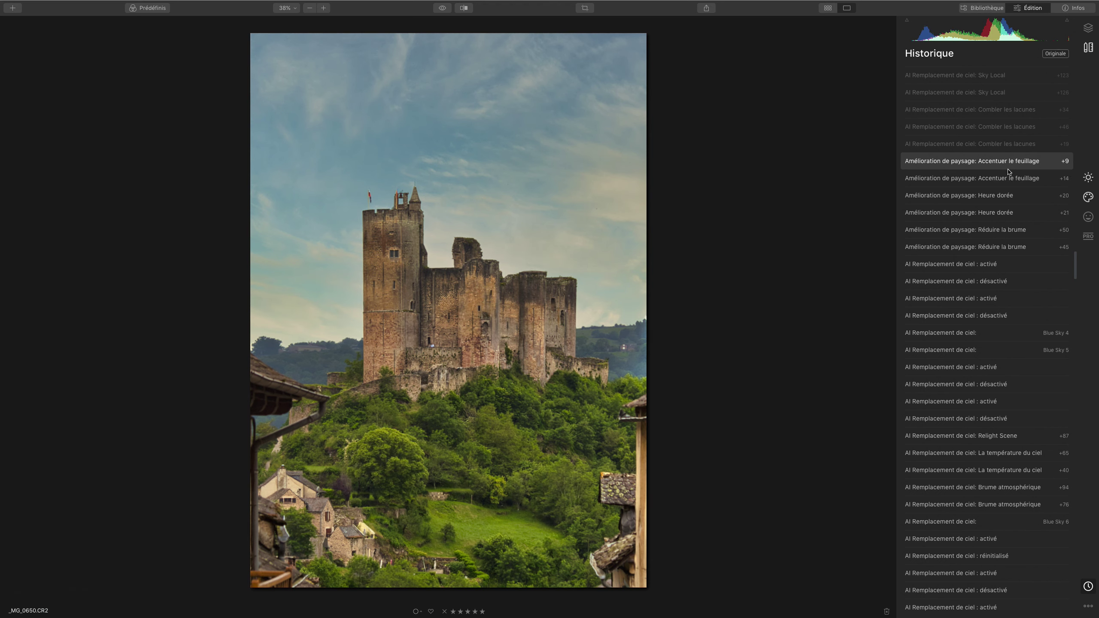
{"action": "left_click", "coordinate": [1011, 181]}
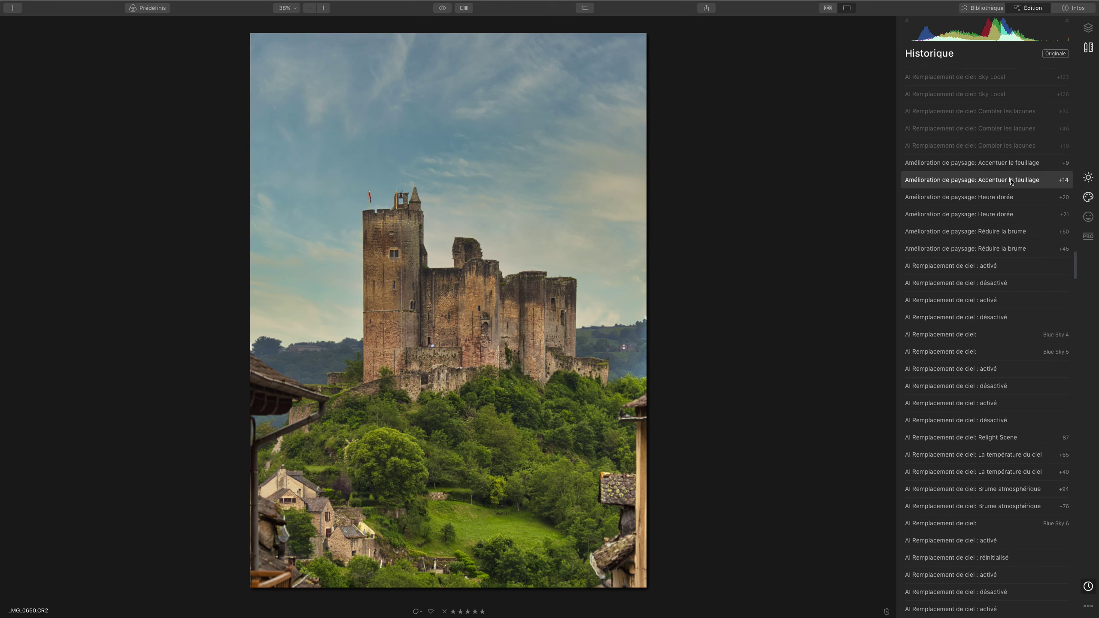
Go through the sky replacement refinement states in the history, from gap filling up to horizon blending +132.
{"action": "scroll", "coordinate": [1003, 165], "scroll_direction": "up", "scroll_amount": 3}
{"action": "left_click", "coordinate": [991, 130]}
{"action": "scroll", "coordinate": [994, 143], "scroll_direction": "up", "scroll_amount": 4}
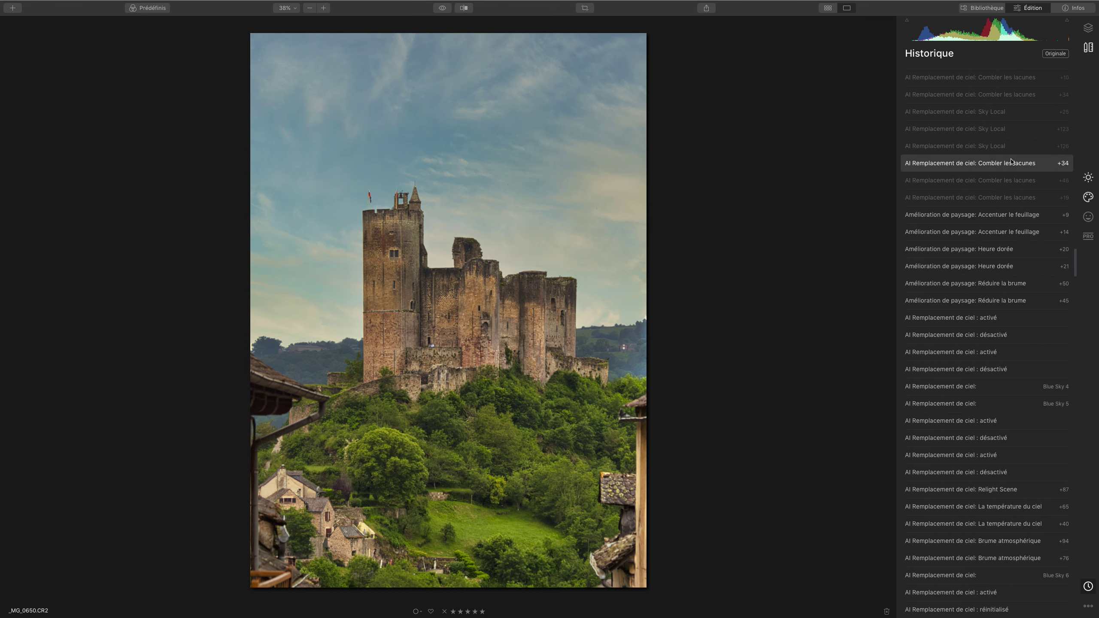
{"action": "left_click", "coordinate": [1011, 163]}
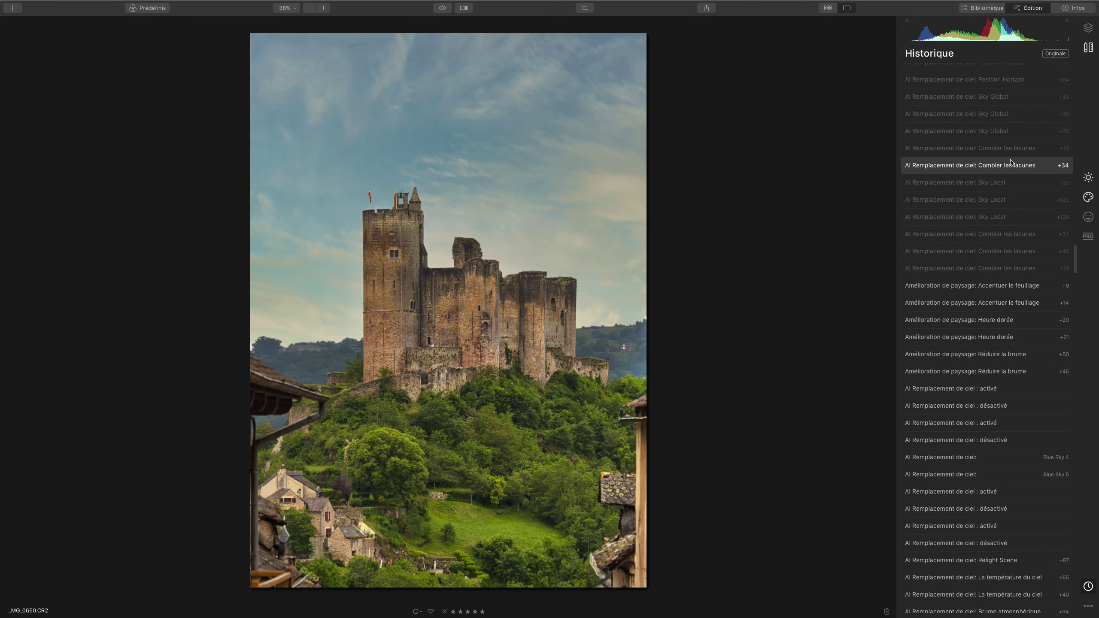
{"action": "scroll", "coordinate": [995, 173], "scroll_direction": "up", "scroll_amount": 10}
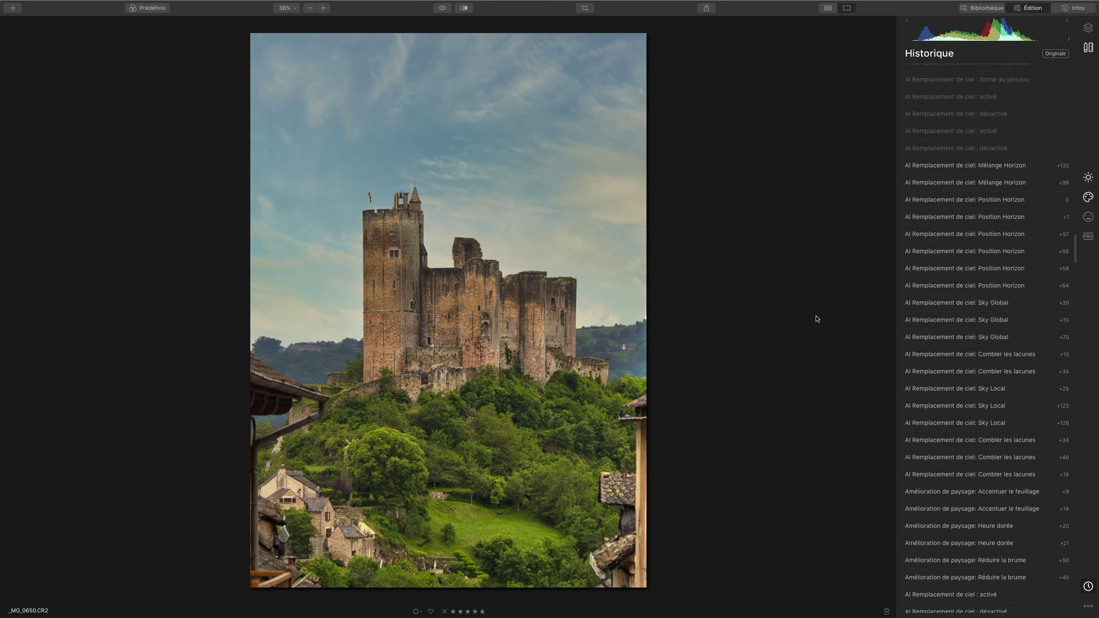
Review the sky replacement disabled and enabled states that follow the horizon blending adjustments.
{"action": "scroll", "coordinate": [1001, 339], "scroll_direction": "up", "scroll_amount": 5}
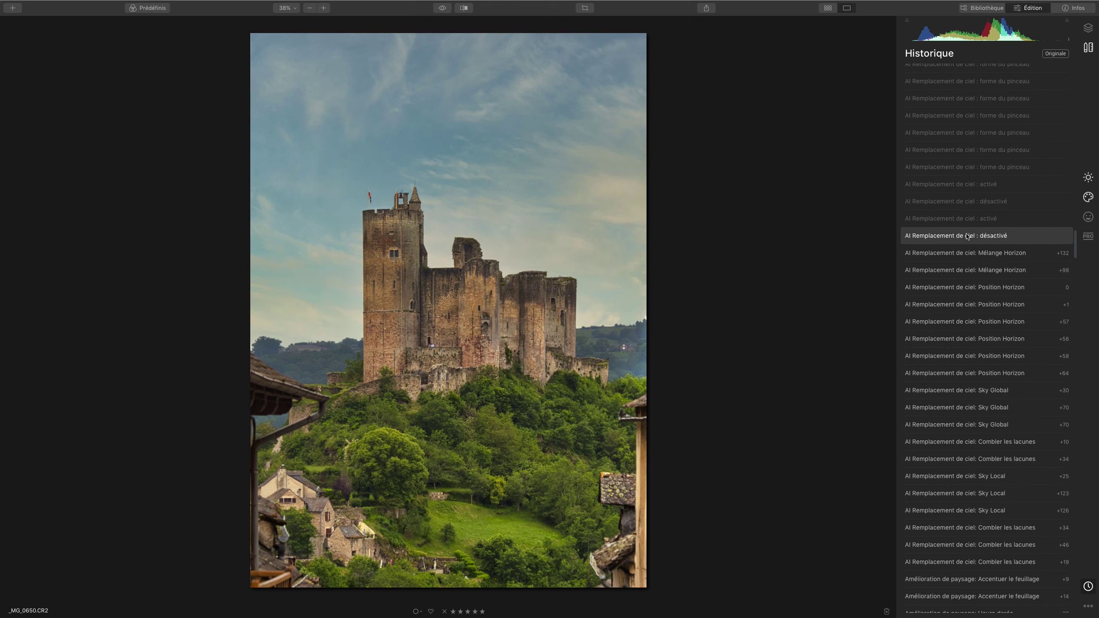
{"action": "left_click", "coordinate": [967, 236]}
{"action": "left_click", "coordinate": [964, 218]}
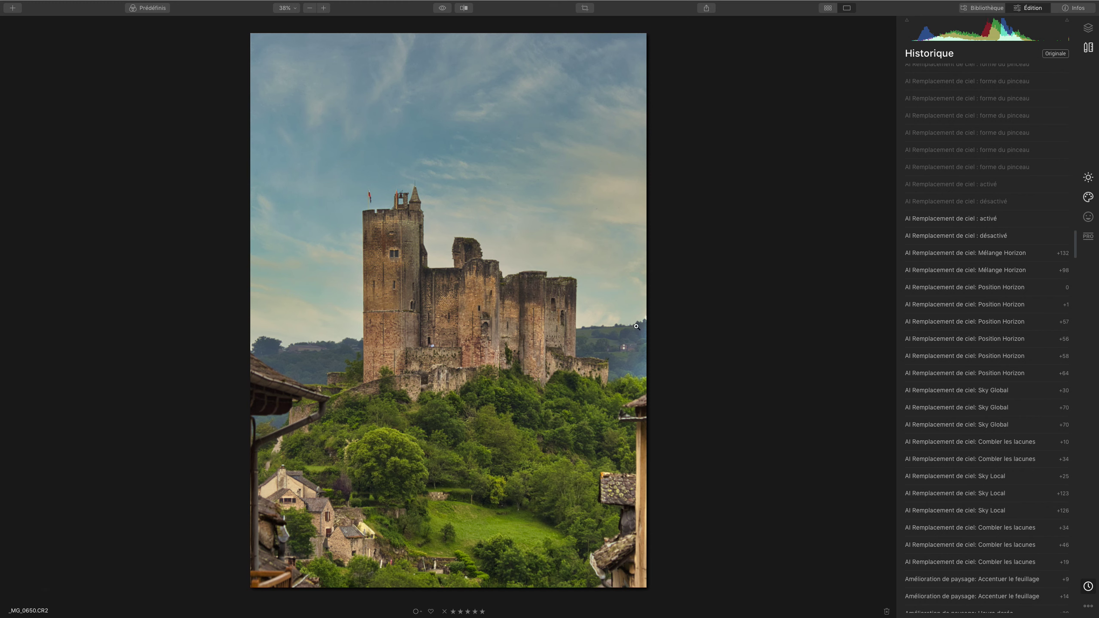
Compare the photo before the sky replacement brush mask strokes and after the last stroke in the history.
{"action": "scroll", "coordinate": [1000, 144], "scroll_direction": "up", "scroll_amount": 3}
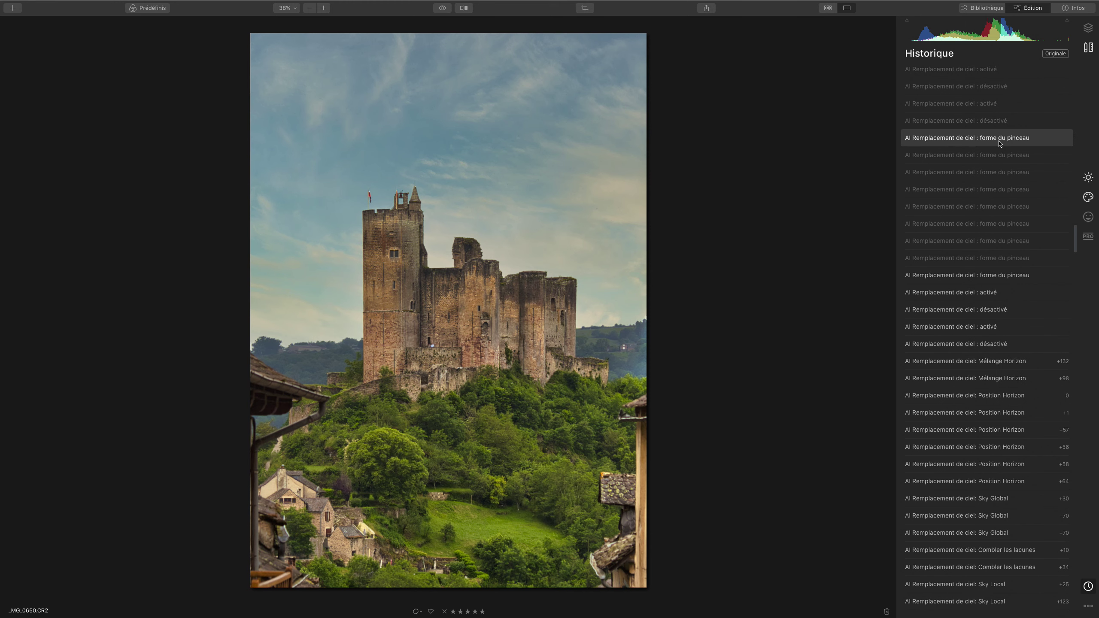
{"action": "left_click", "coordinate": [1000, 139]}
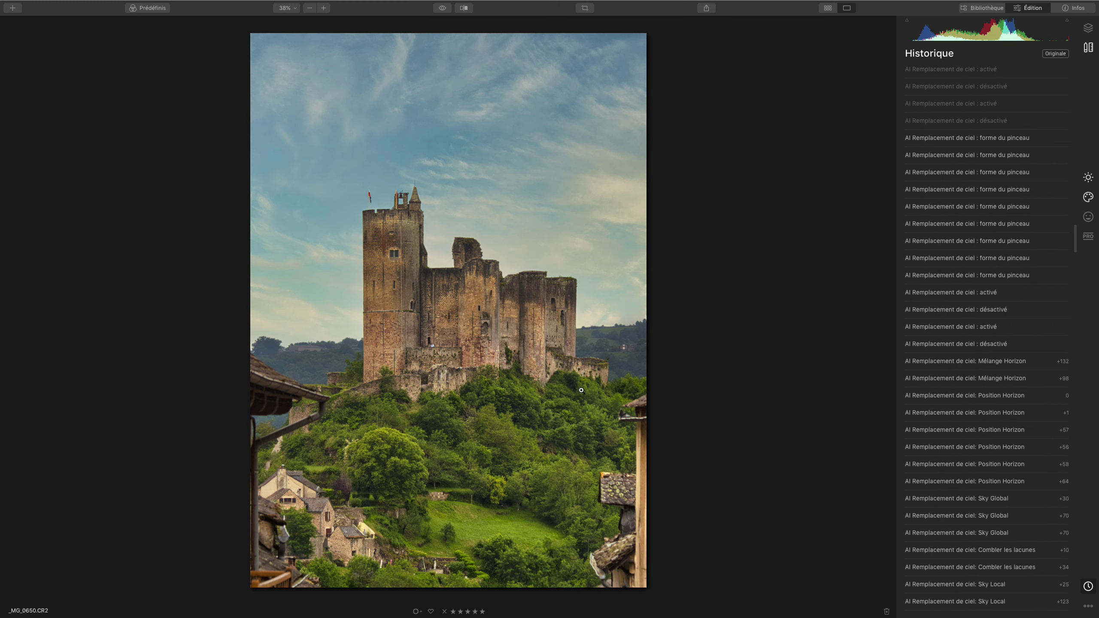
{"action": "left_click", "coordinate": [954, 291]}
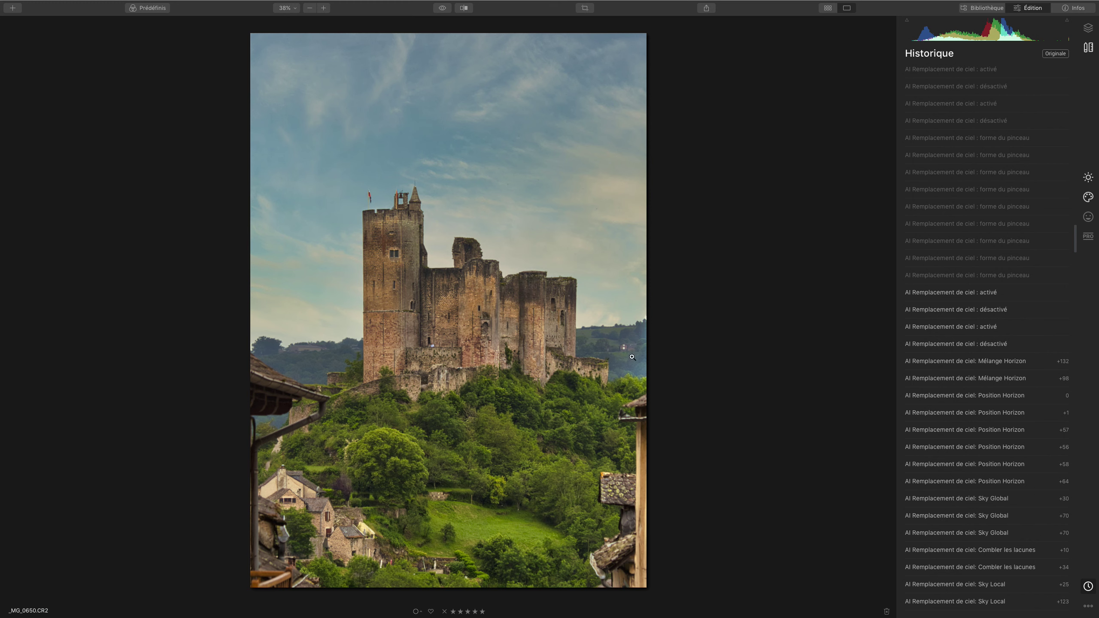
{"action": "left_click", "coordinate": [962, 143]}
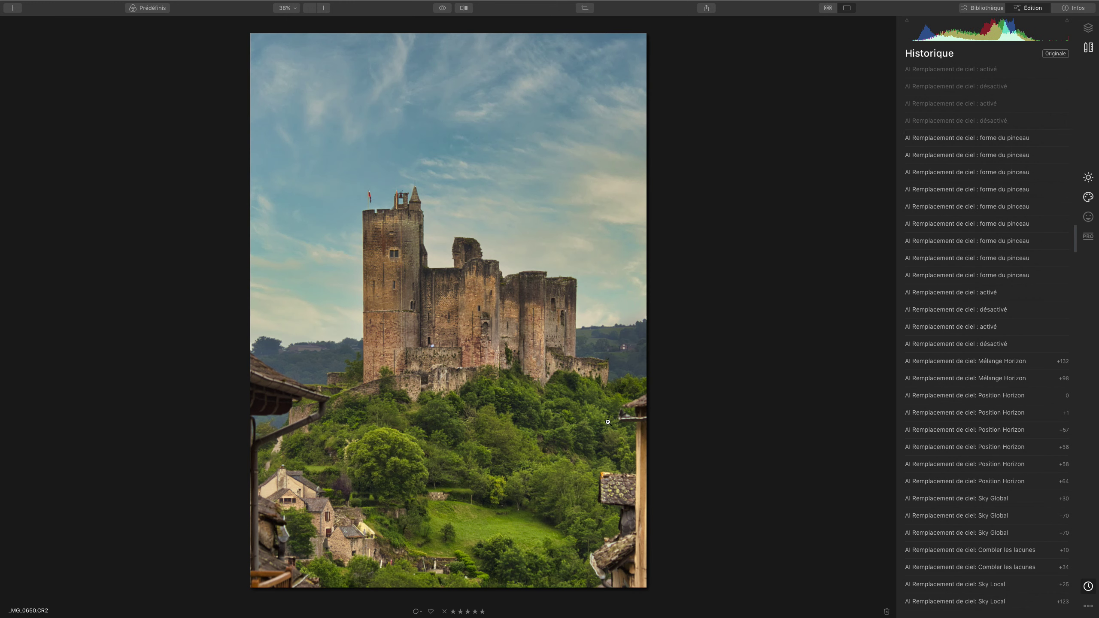
Review the history states for the applied erase, the applied clone stamp and the new adjustment layer Calque de réglage 1.
{"action": "scroll", "coordinate": [913, 350], "scroll_direction": "up", "scroll_amount": 5}
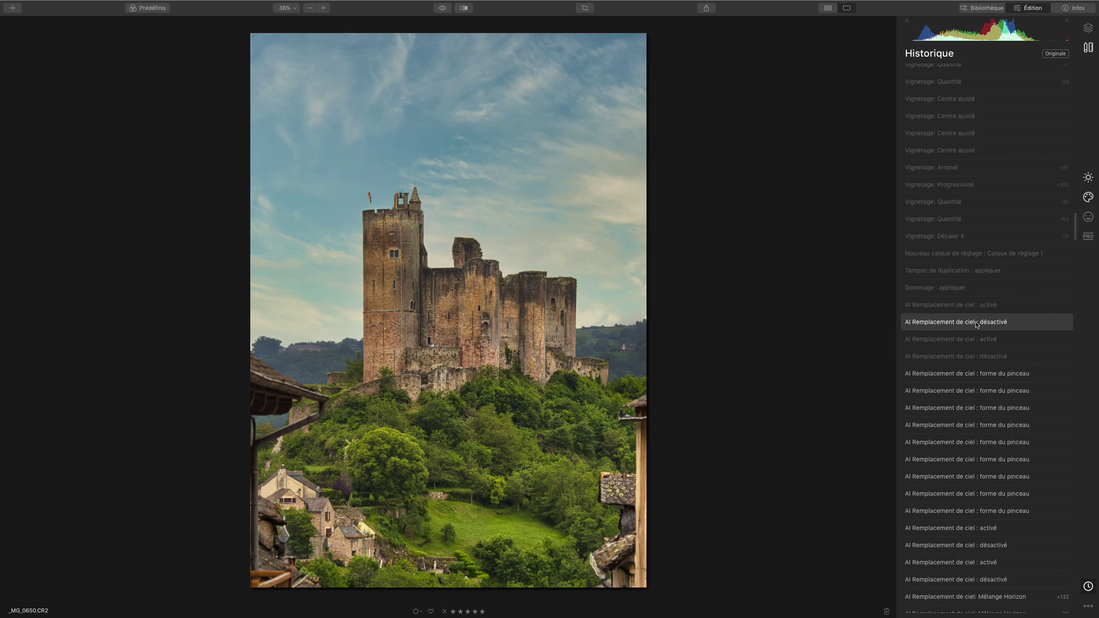
{"action": "left_click", "coordinate": [956, 290]}
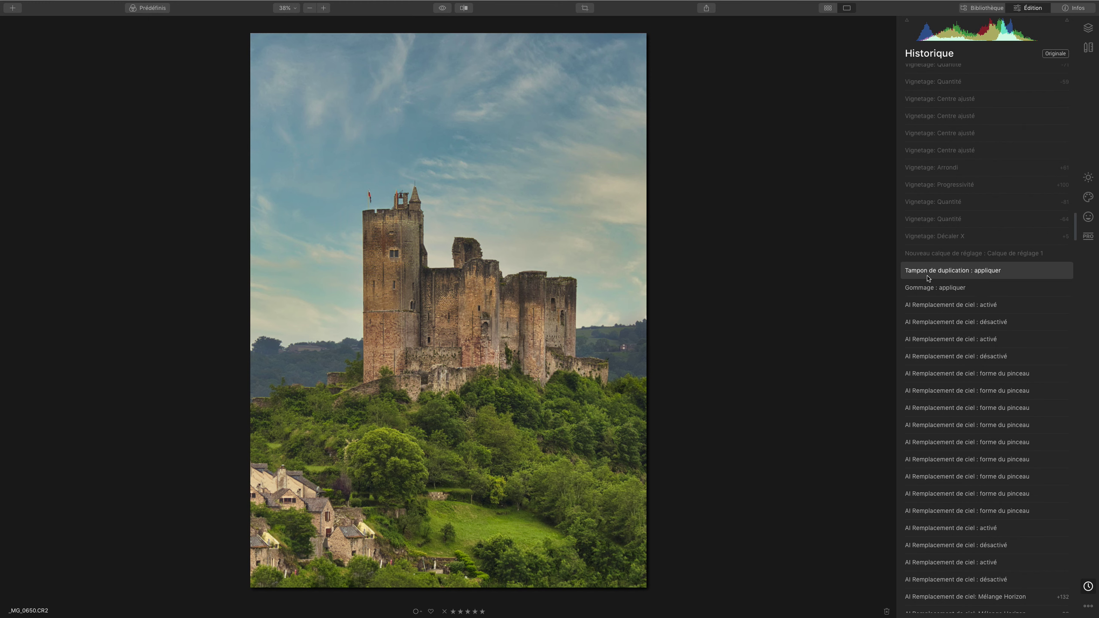
{"action": "left_click", "coordinate": [927, 276]}
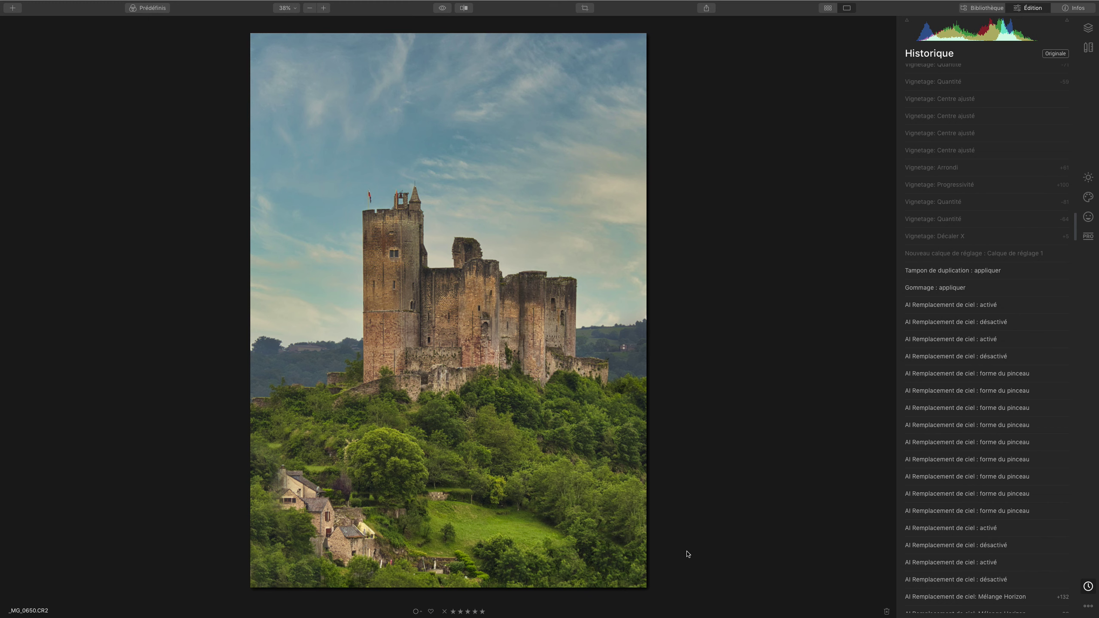
{"action": "left_click", "coordinate": [968, 255]}
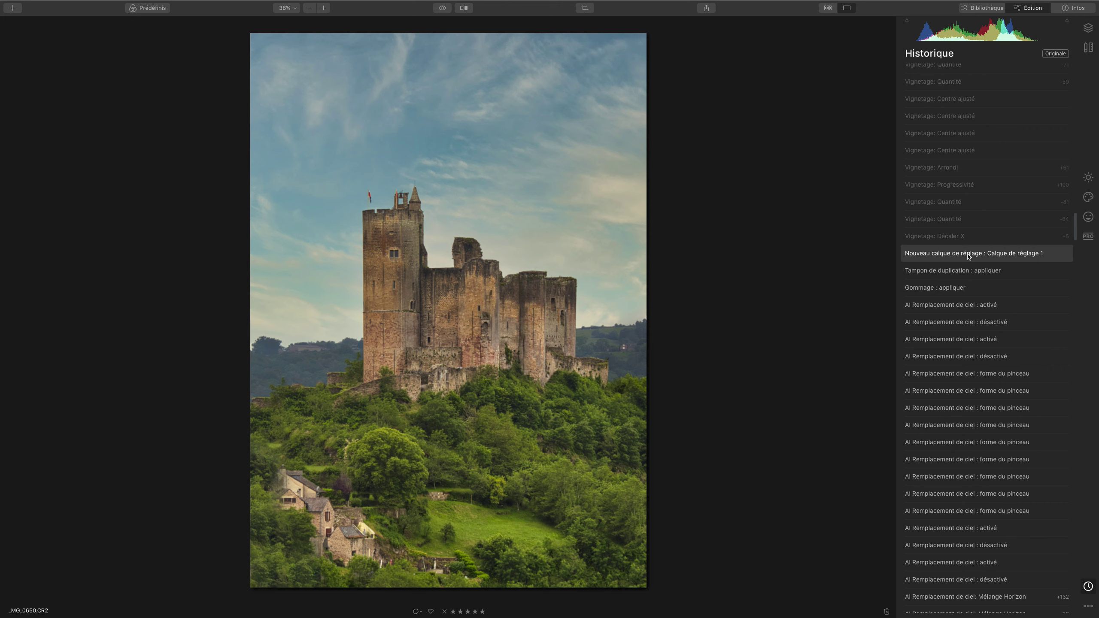
Compare the history states for vignette amount -76 and the vignette disabled.
{"action": "scroll", "coordinate": [968, 256], "scroll_direction": "up", "scroll_amount": 3}
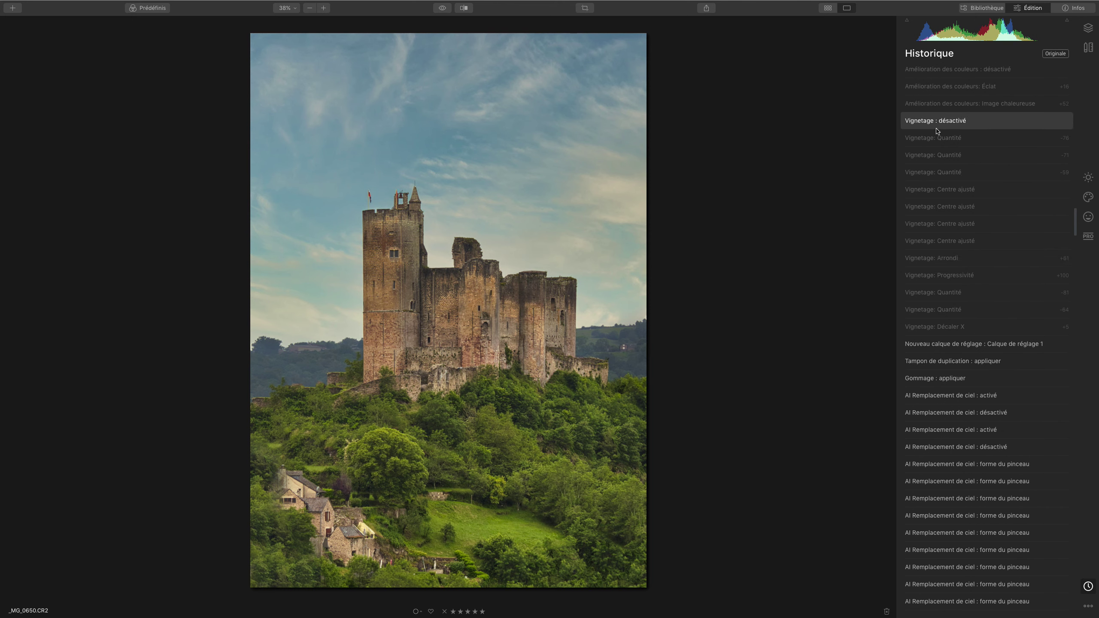
{"action": "left_click", "coordinate": [935, 139]}
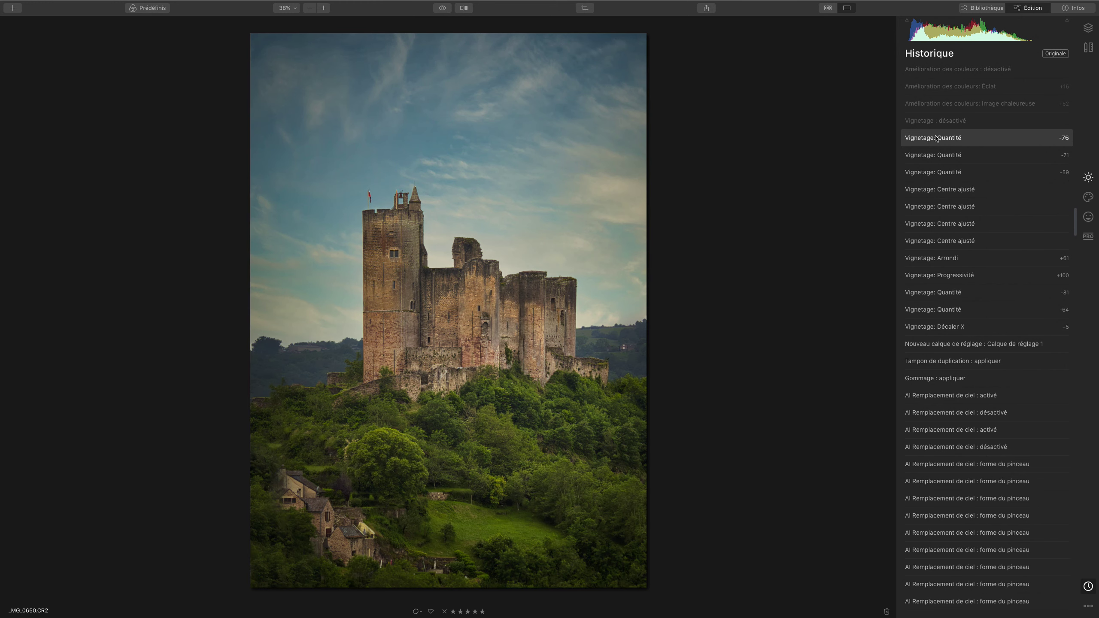
{"action": "left_click", "coordinate": [939, 125]}
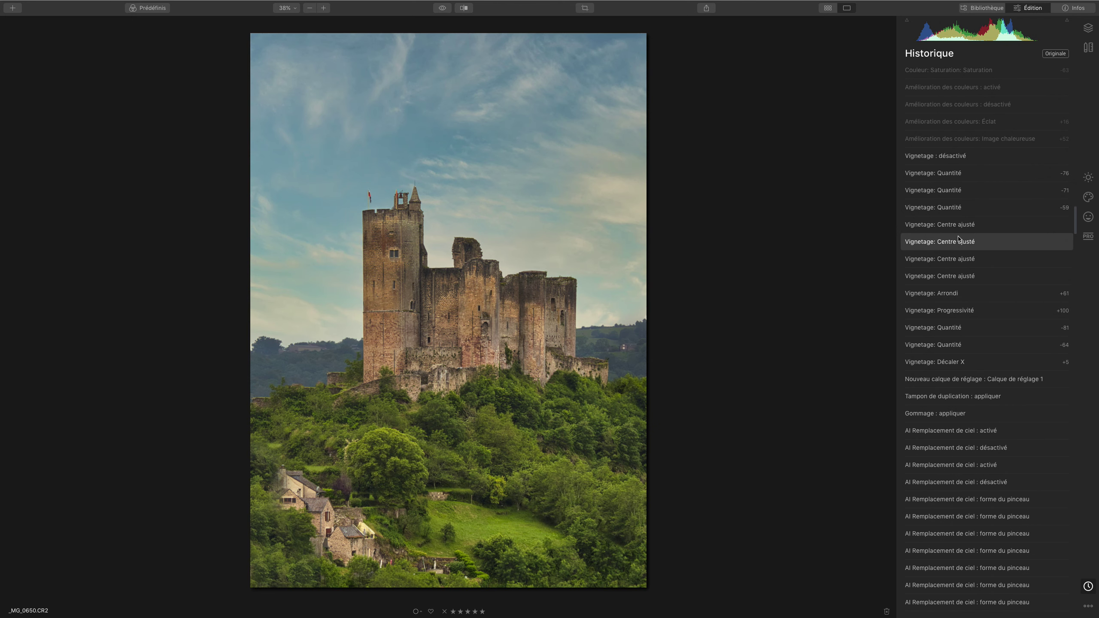
Review the colour enhancement history states for warm image +52 and brilliance (Éclat) +16.
{"action": "scroll", "coordinate": [965, 216], "scroll_direction": "up", "scroll_amount": 3}
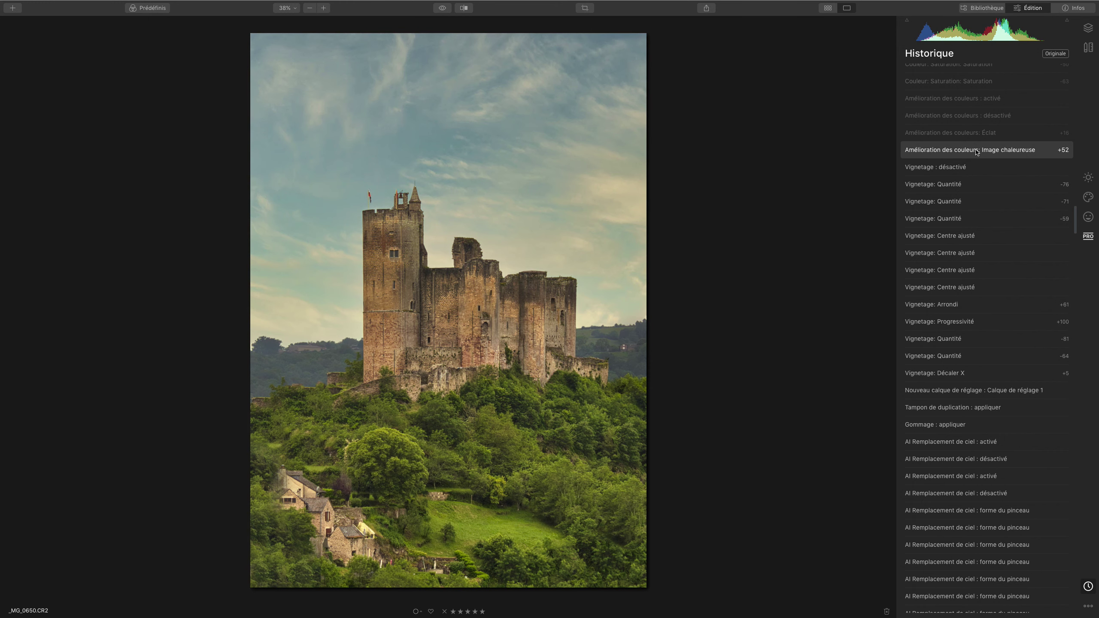
{"action": "scroll", "coordinate": [976, 153], "scroll_direction": "up", "scroll_amount": 2}
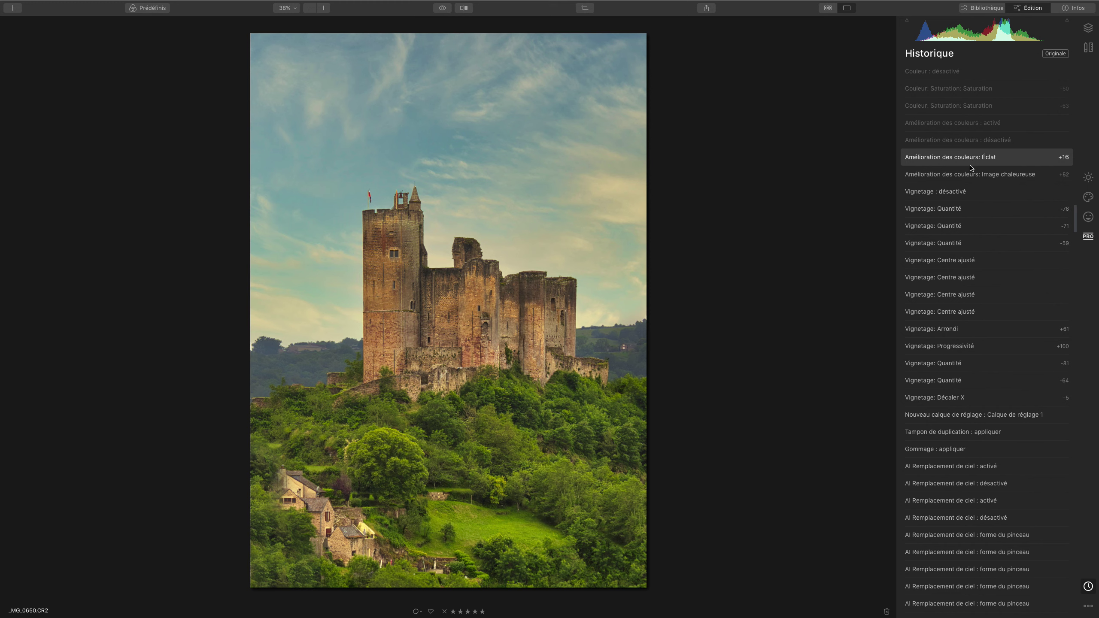
{"action": "scroll", "coordinate": [982, 182], "scroll_direction": "up", "scroll_amount": 3}
{"action": "left_click", "coordinate": [975, 162]}
Compare the colour saturation history states at -50 and -63.
{"action": "left_click", "coordinate": [971, 137]}
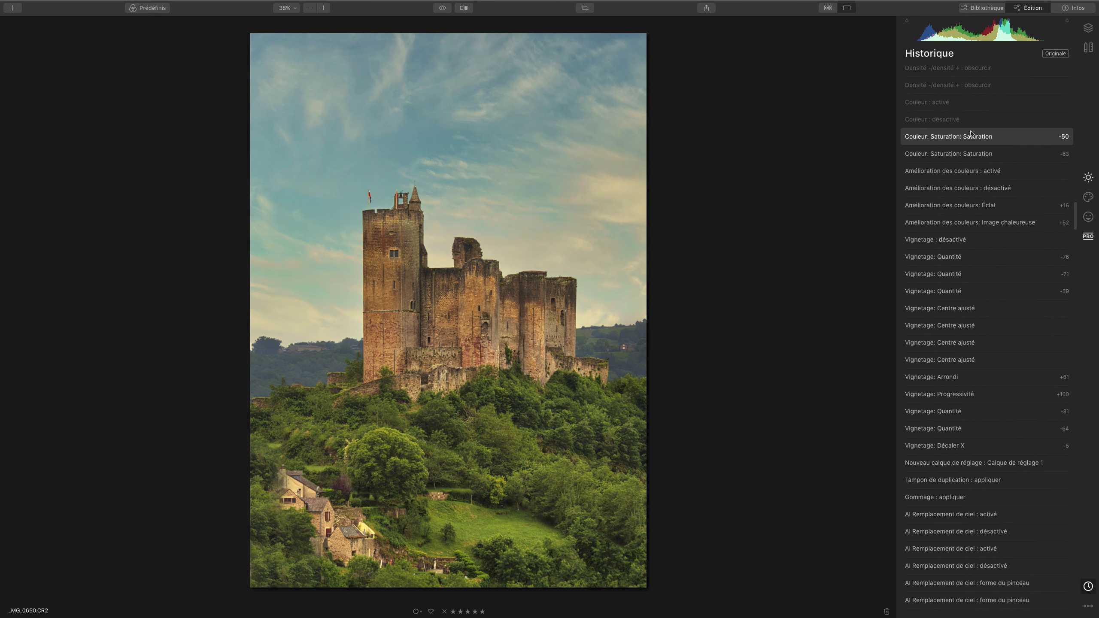
{"action": "left_click", "coordinate": [968, 153]}
{"action": "left_click", "coordinate": [972, 137]}
{"action": "left_click", "coordinate": [968, 154]}
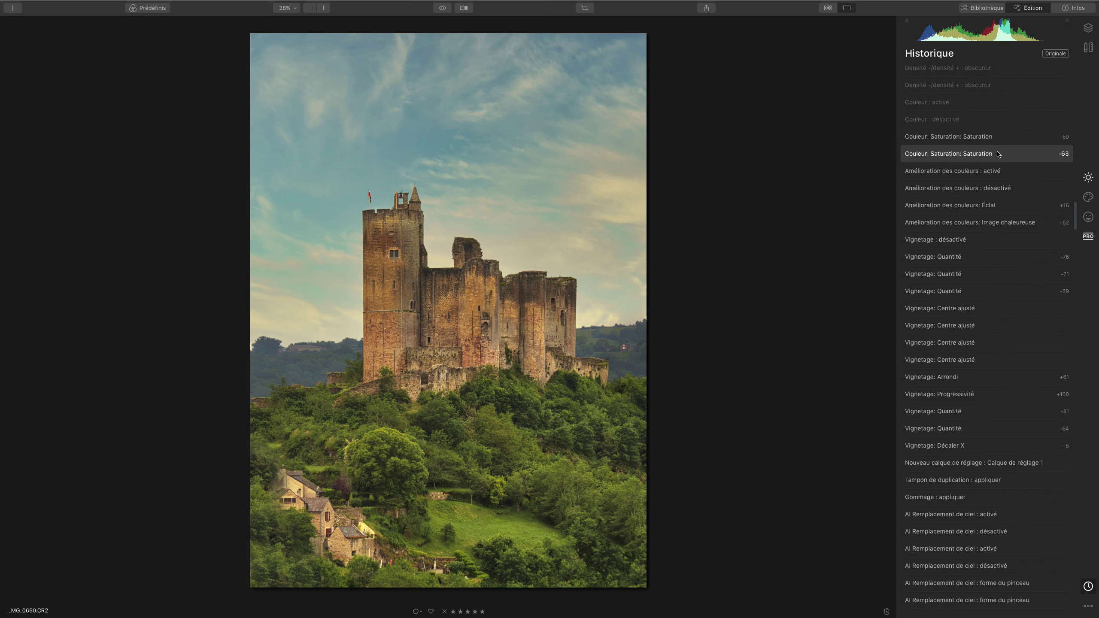
{"action": "left_click", "coordinate": [1021, 137]}
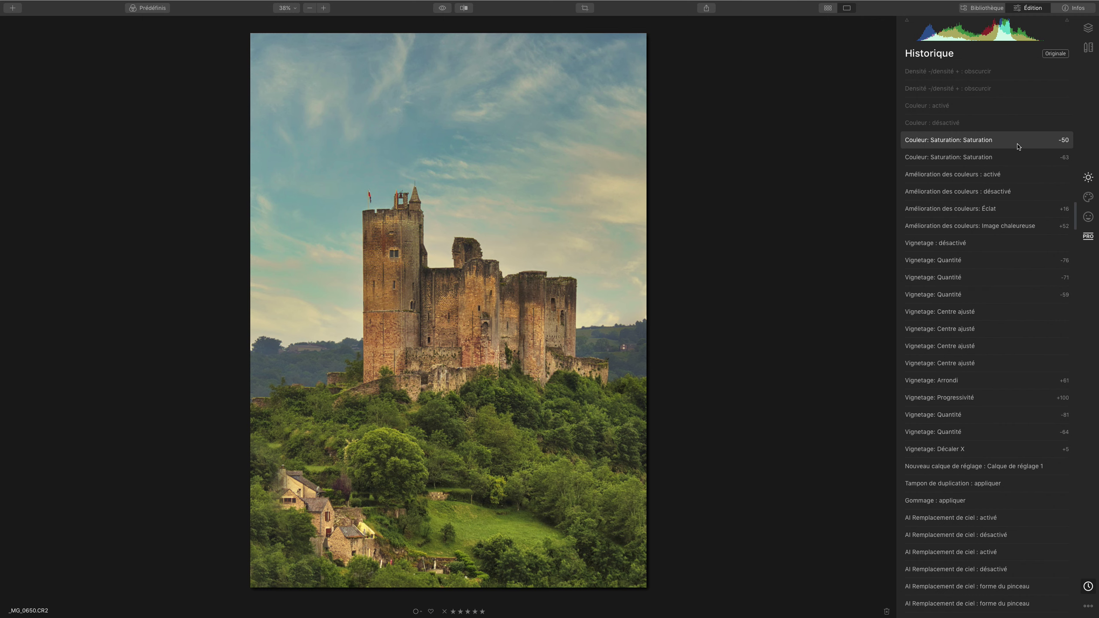
Compare the history states with the Couleur adjustment disabled and enabled, just before the burn strokes.
{"action": "scroll", "coordinate": [1019, 147], "scroll_direction": "up", "scroll_amount": 1}
{"action": "scroll", "coordinate": [1019, 146], "scroll_direction": "up", "scroll_amount": 1}
{"action": "left_click", "coordinate": [1017, 147]}
{"action": "scroll", "coordinate": [995, 170], "scroll_direction": "up", "scroll_amount": 2}
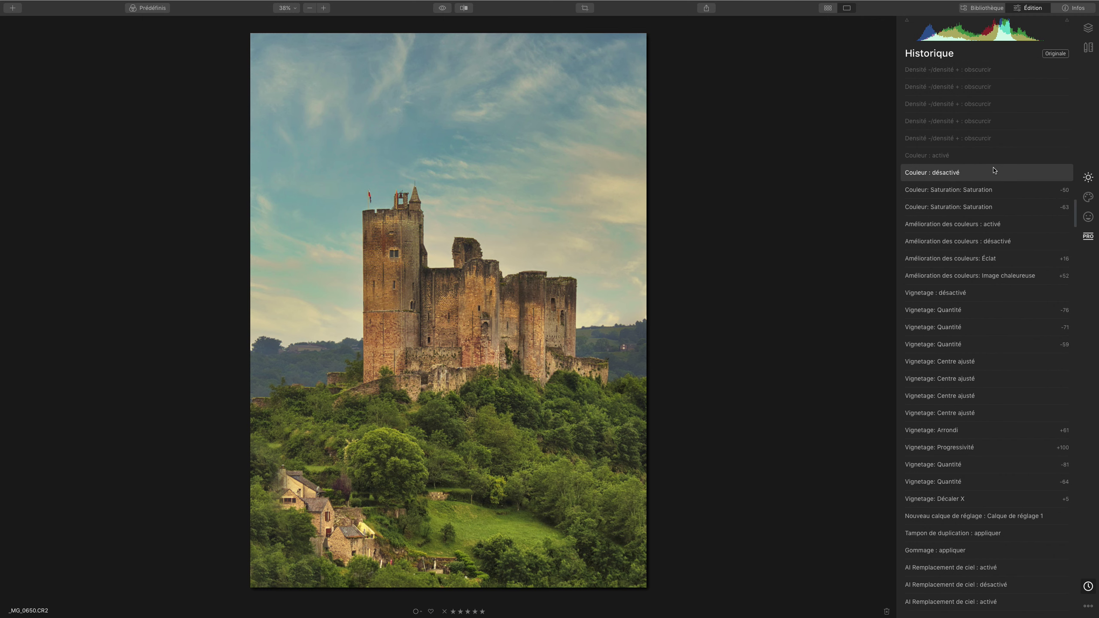
{"action": "left_click", "coordinate": [991, 171]}
{"action": "left_click", "coordinate": [951, 156]}
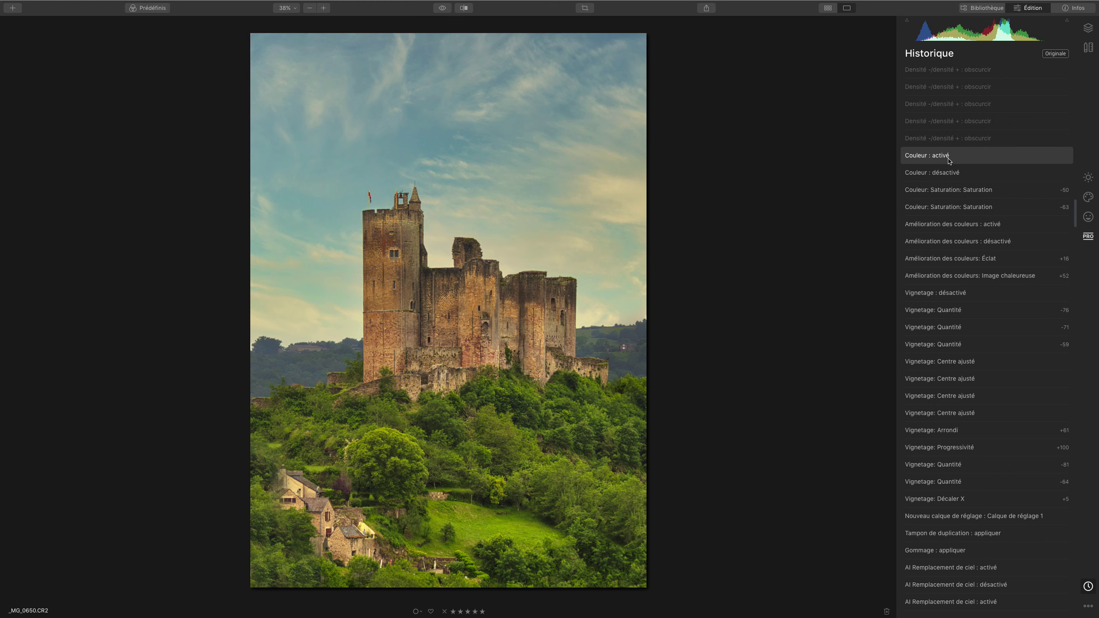
{"action": "left_click", "coordinate": [948, 161]}
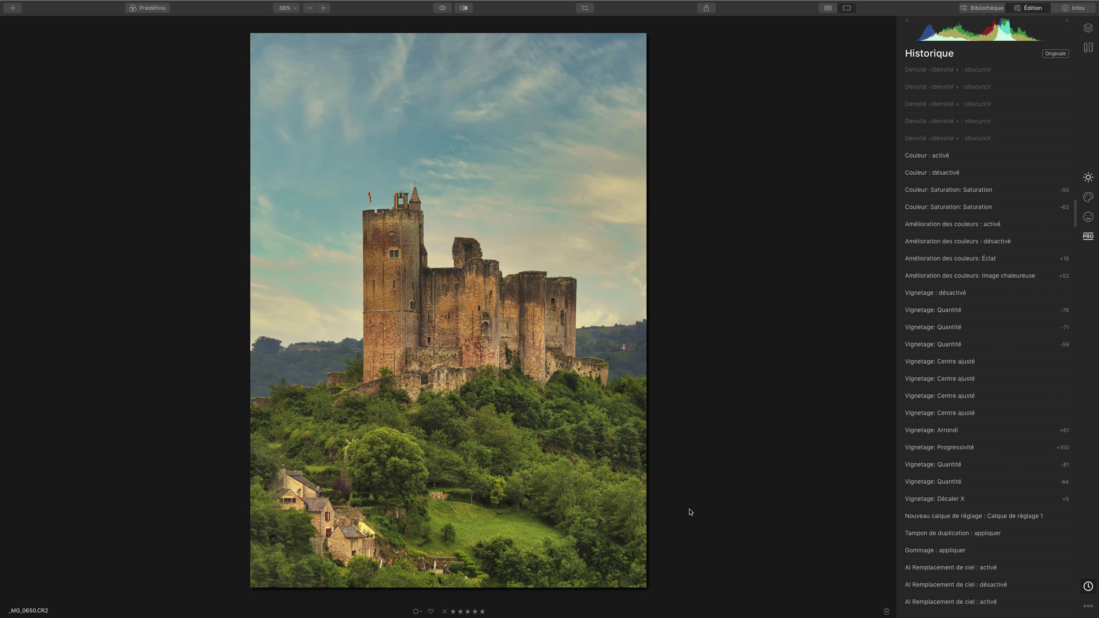
{"action": "left_click", "coordinate": [954, 160]}
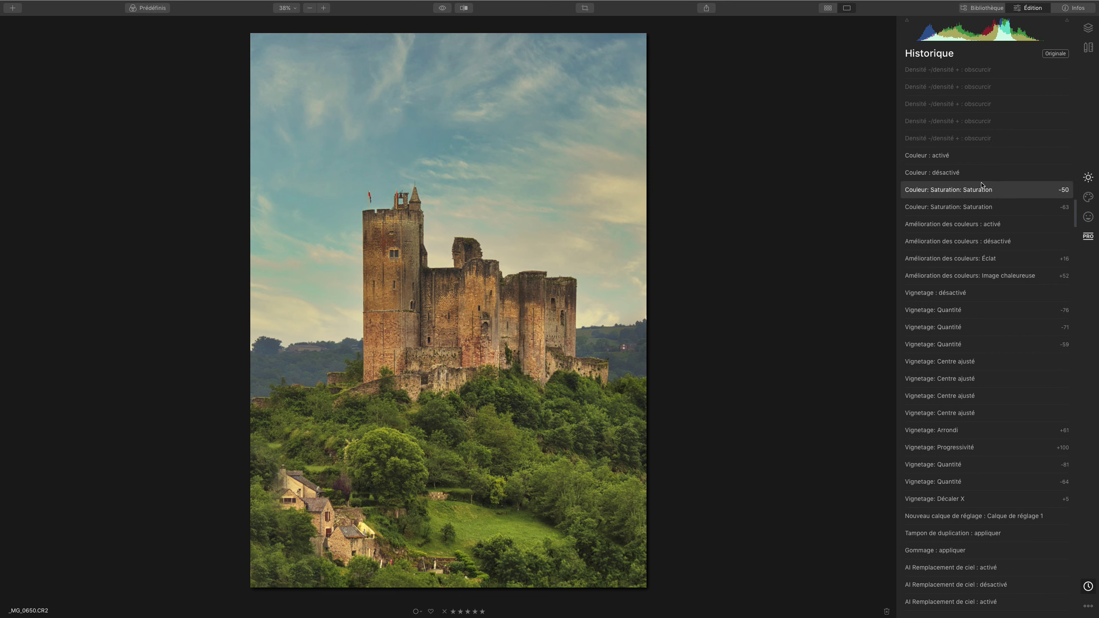
Review the history state after the darkening (obscurcir) strokes, then compare the following Densité +/densité - disabled and enabled states.
{"action": "scroll", "coordinate": [982, 187], "scroll_direction": "up", "scroll_amount": 5}
{"action": "scroll", "coordinate": [986, 194], "scroll_direction": "up", "scroll_amount": 2}
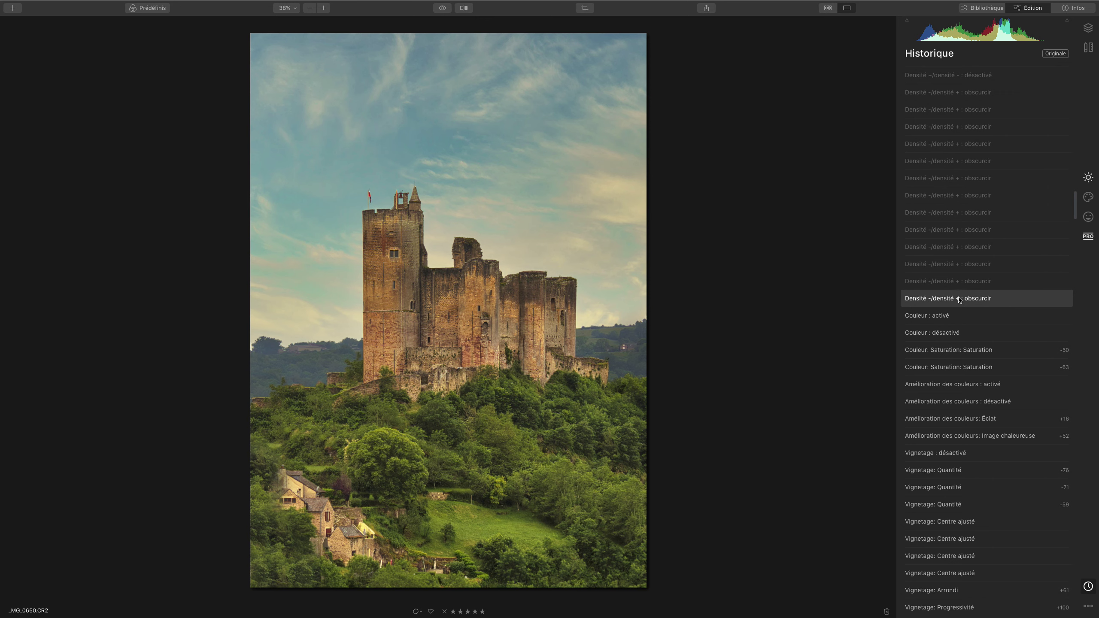
{"action": "scroll", "coordinate": [960, 277], "scroll_direction": "up", "scroll_amount": 4}
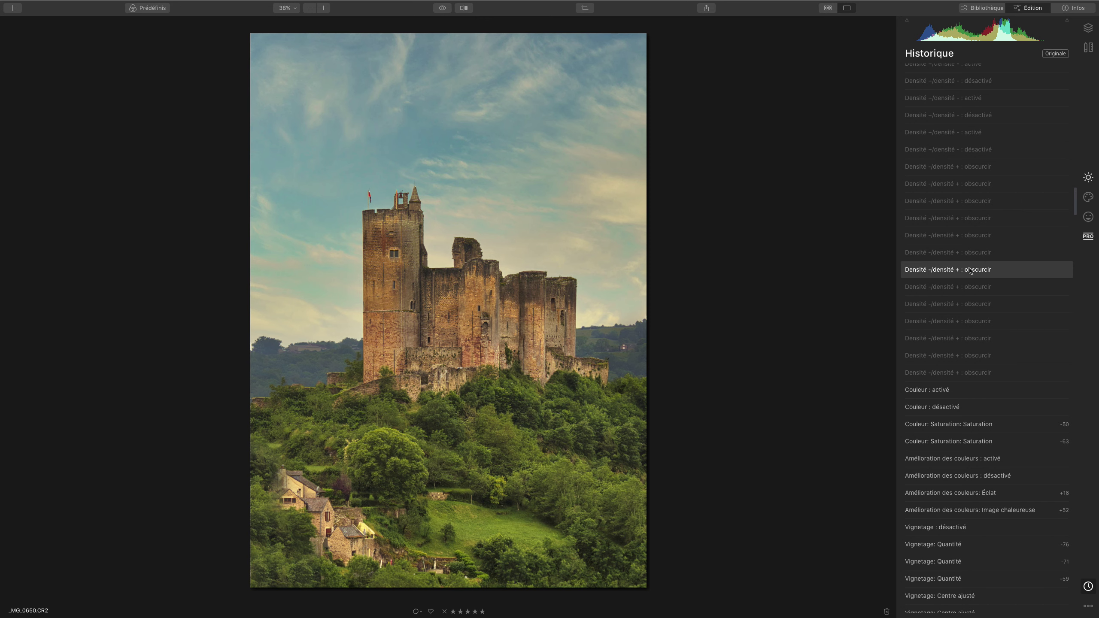
{"action": "left_click", "coordinate": [955, 175]}
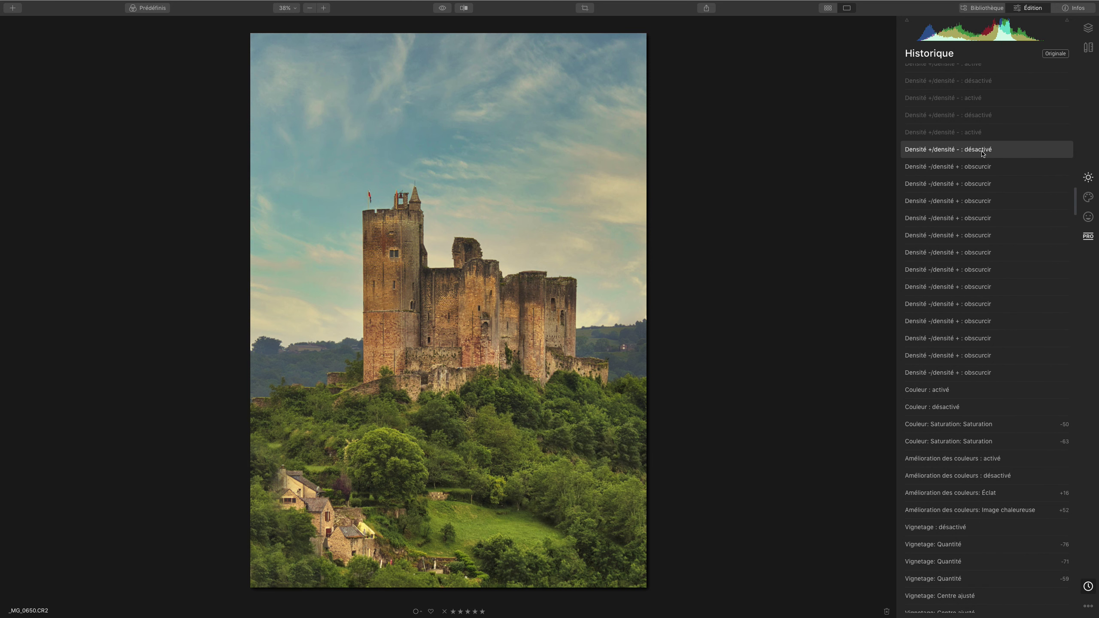
{"action": "left_click", "coordinate": [978, 136]}
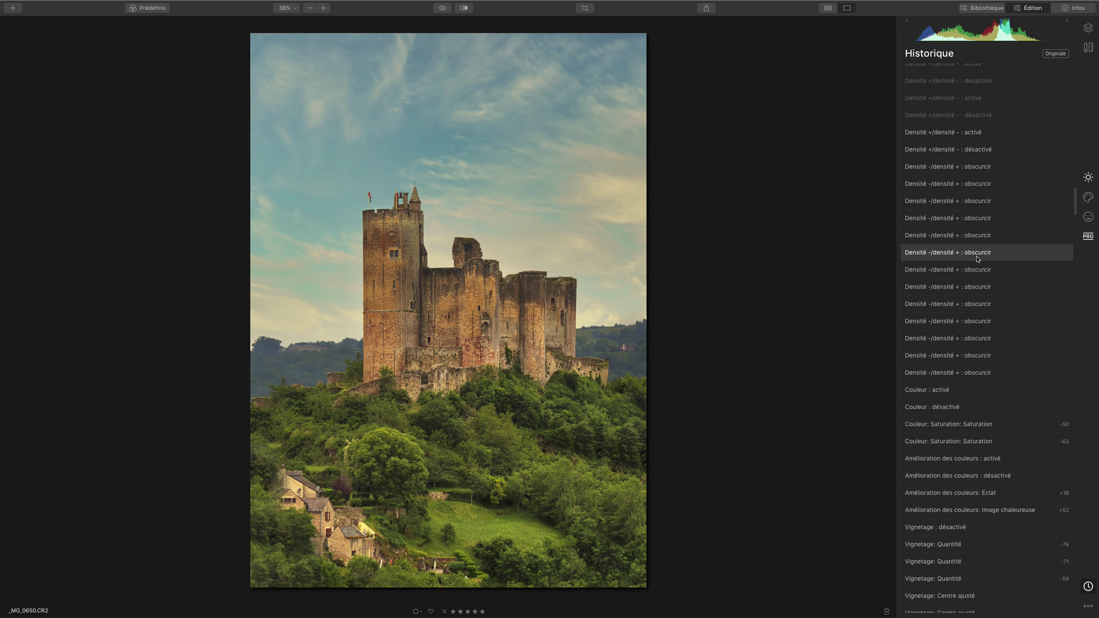
Review the history state after the long run of lightening (éclaircir) strokes and the Densité +/densité - enabled state that follows.
{"action": "scroll", "coordinate": [978, 260], "scroll_direction": "up", "scroll_amount": 5}
{"action": "scroll", "coordinate": [976, 261], "scroll_direction": "up", "scroll_amount": 1}
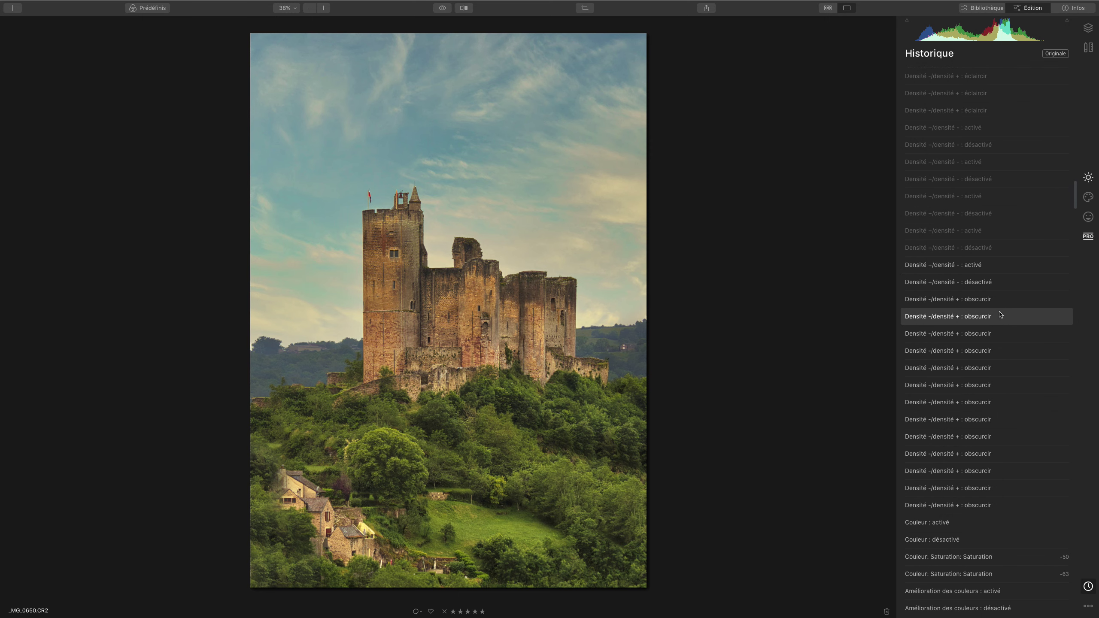
{"action": "scroll", "coordinate": [1000, 314], "scroll_direction": "up", "scroll_amount": 6}
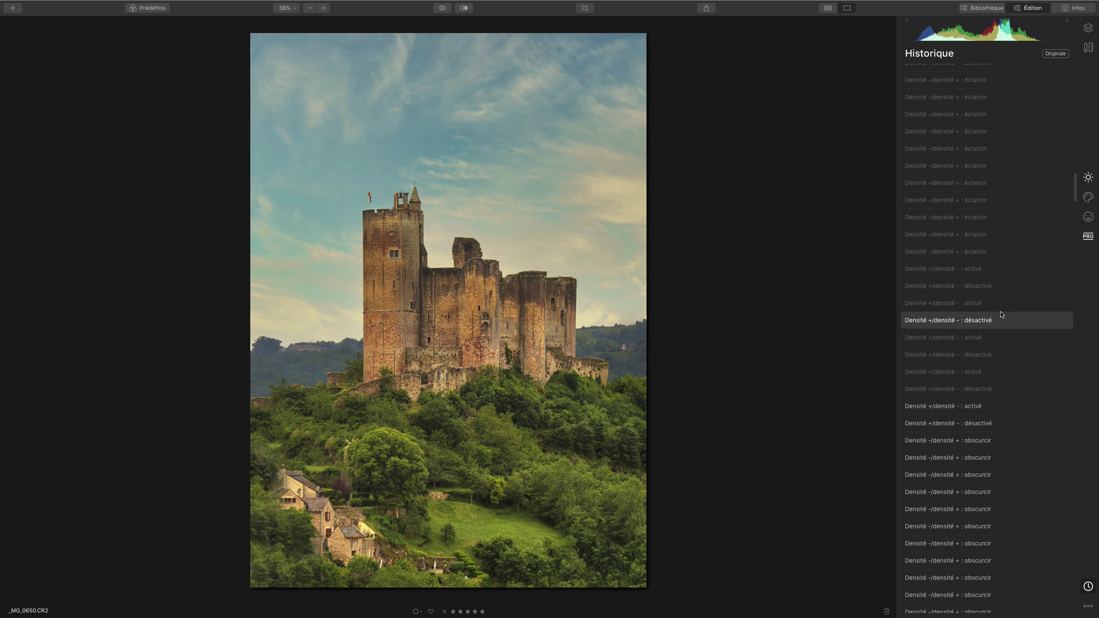
{"action": "scroll", "coordinate": [996, 313], "scroll_direction": "up", "scroll_amount": 3}
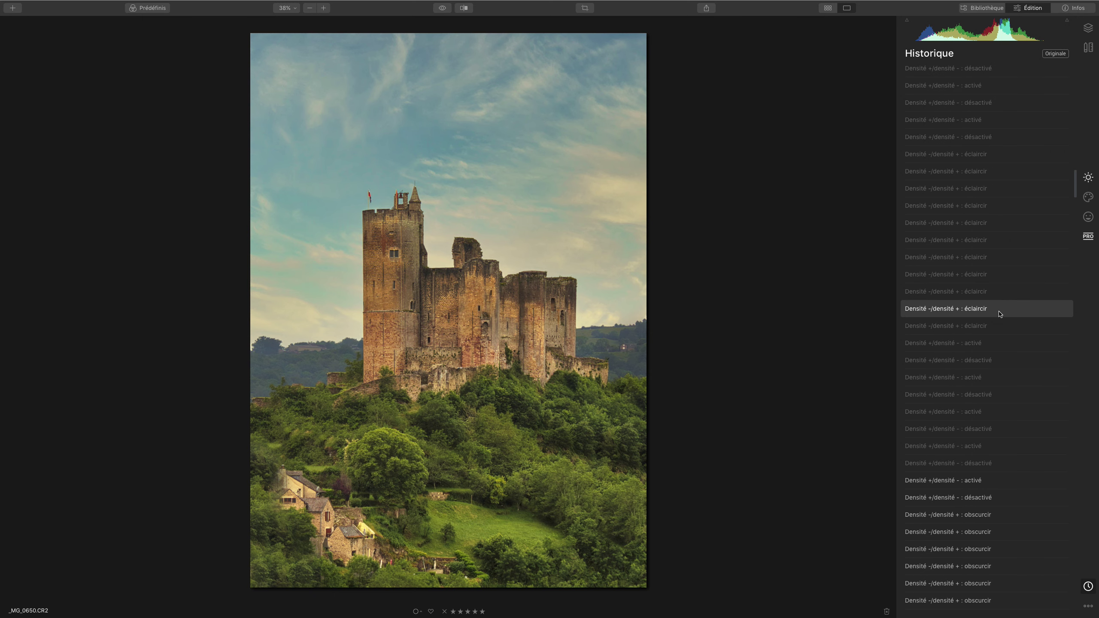
{"action": "left_click", "coordinate": [960, 160]}
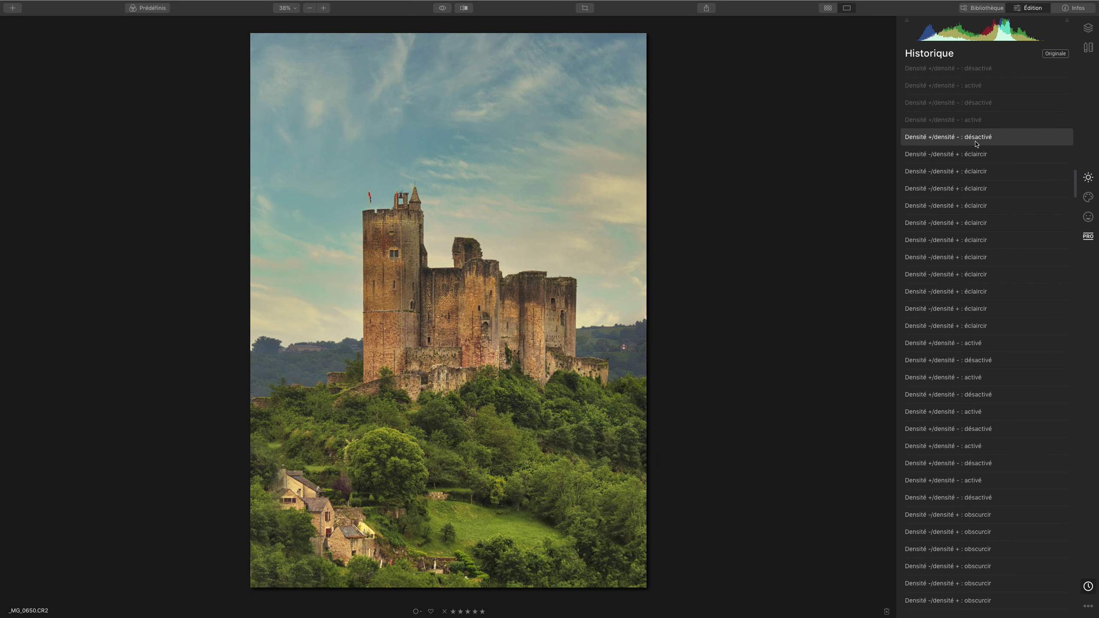
{"action": "left_click", "coordinate": [973, 124]}
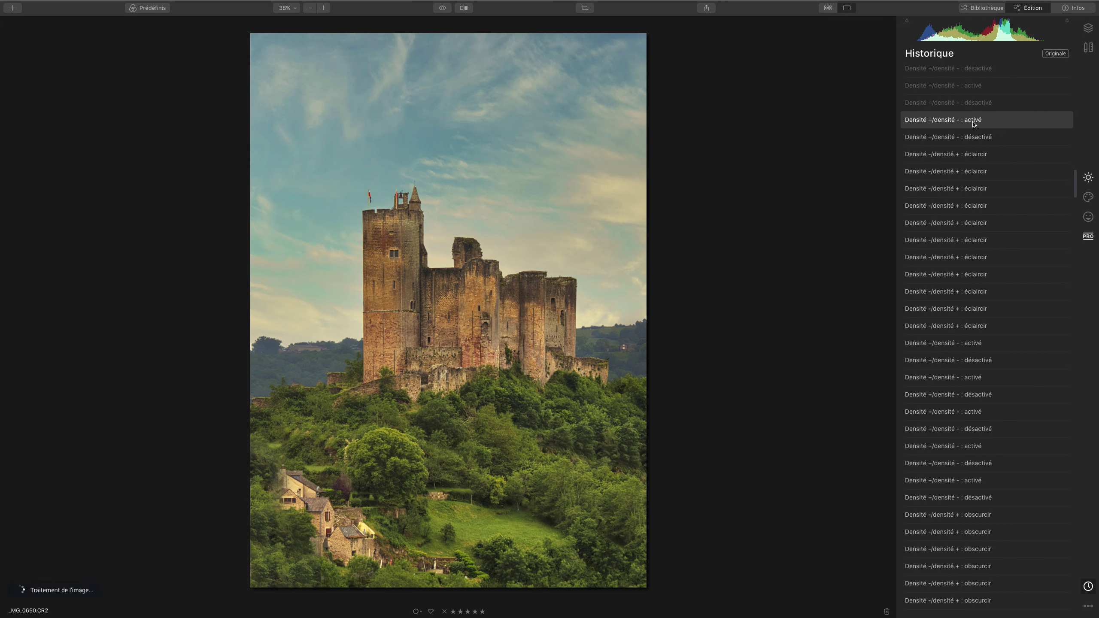
Compare the Densité +/densité - enabled history state with the DodgeBurnOverlayLayer amount of +59.
{"action": "scroll", "coordinate": [1000, 259], "scroll_direction": "up", "scroll_amount": 3}
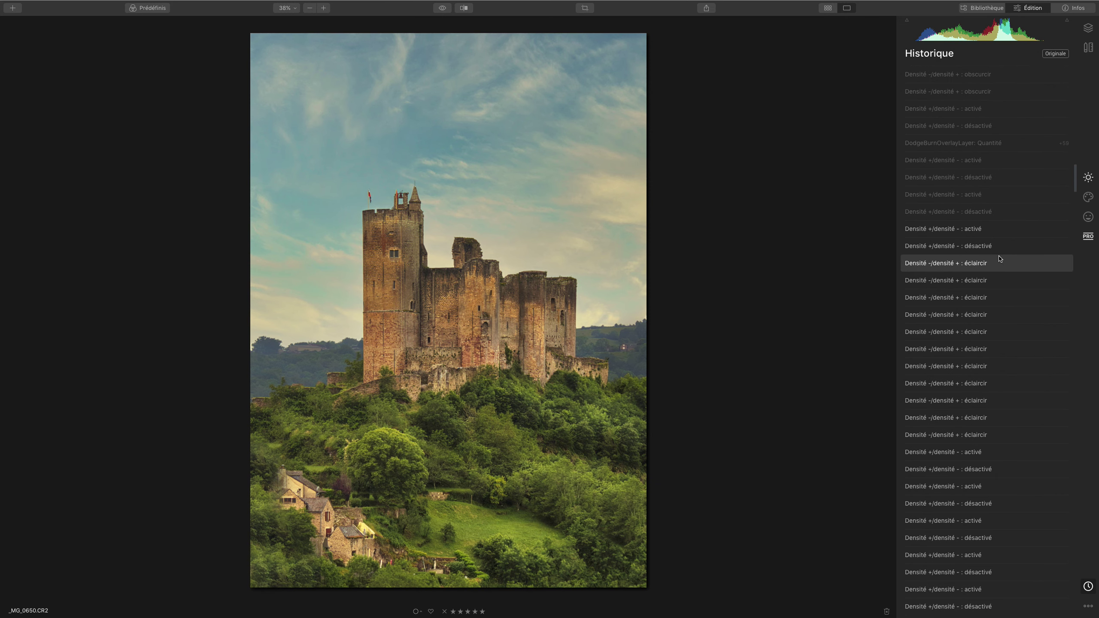
{"action": "scroll", "coordinate": [1000, 258], "scroll_direction": "up", "scroll_amount": 3}
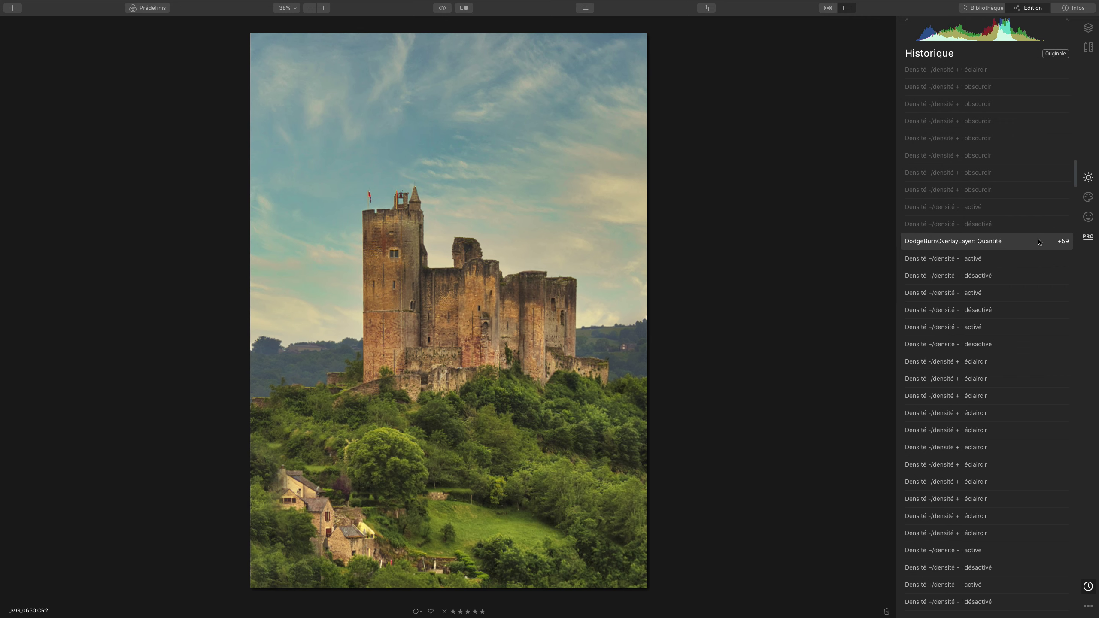
{"action": "left_click", "coordinate": [952, 263]}
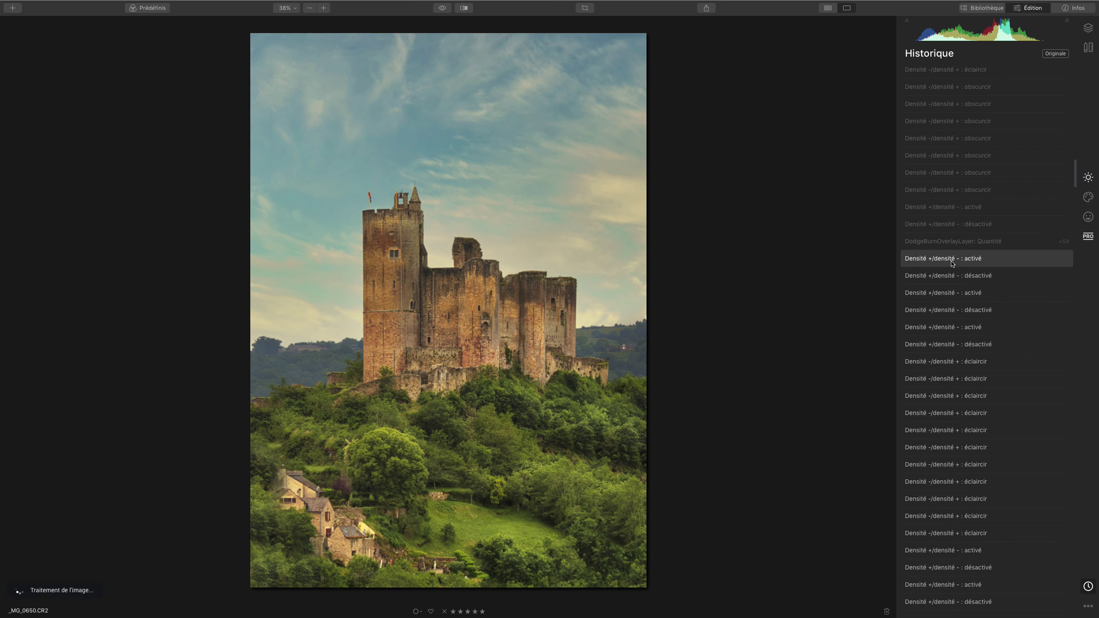
{"action": "left_click", "coordinate": [951, 248]}
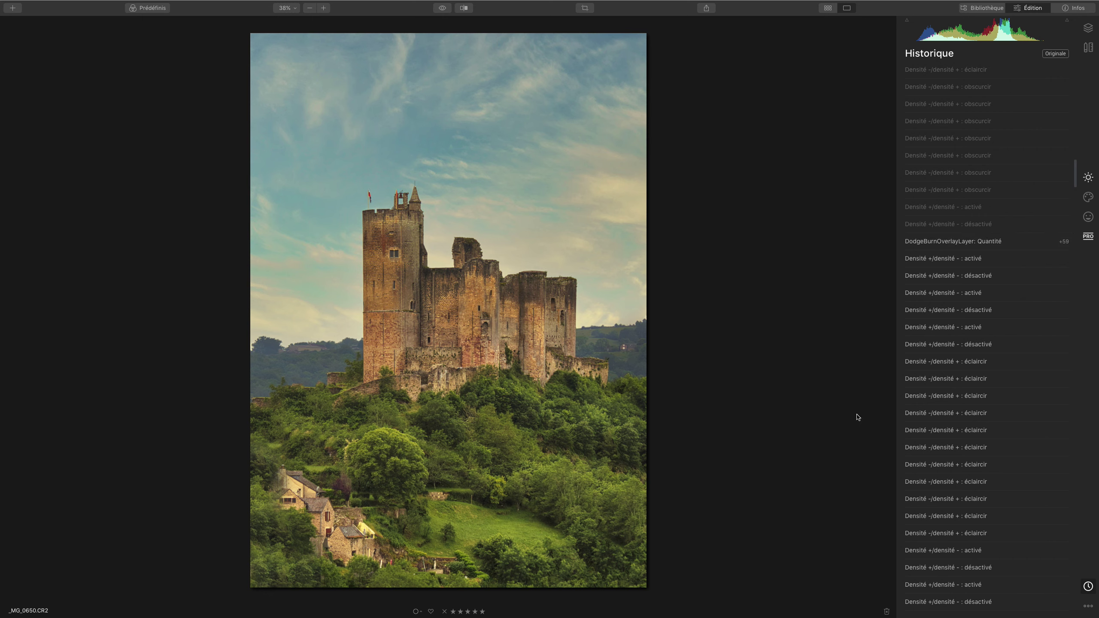
Review the final lightening stroke before the Mystique entries and compare the following Densité +/densité - disabled and enabled states.
{"action": "scroll", "coordinate": [958, 279], "scroll_direction": "up", "scroll_amount": 5}
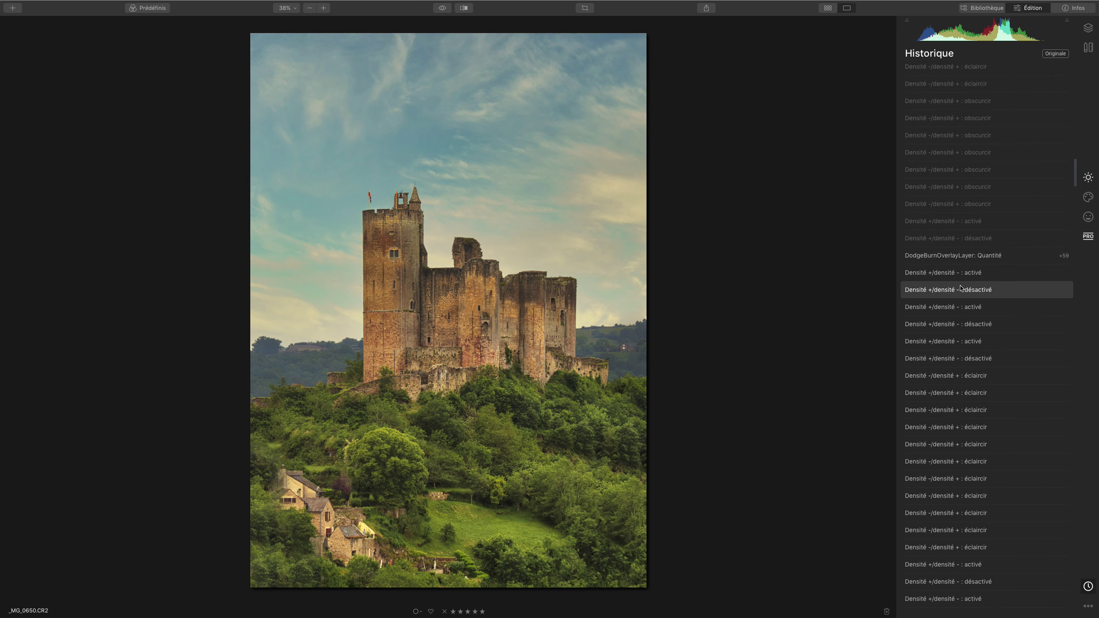
{"action": "scroll", "coordinate": [959, 292], "scroll_direction": "up", "scroll_amount": 6}
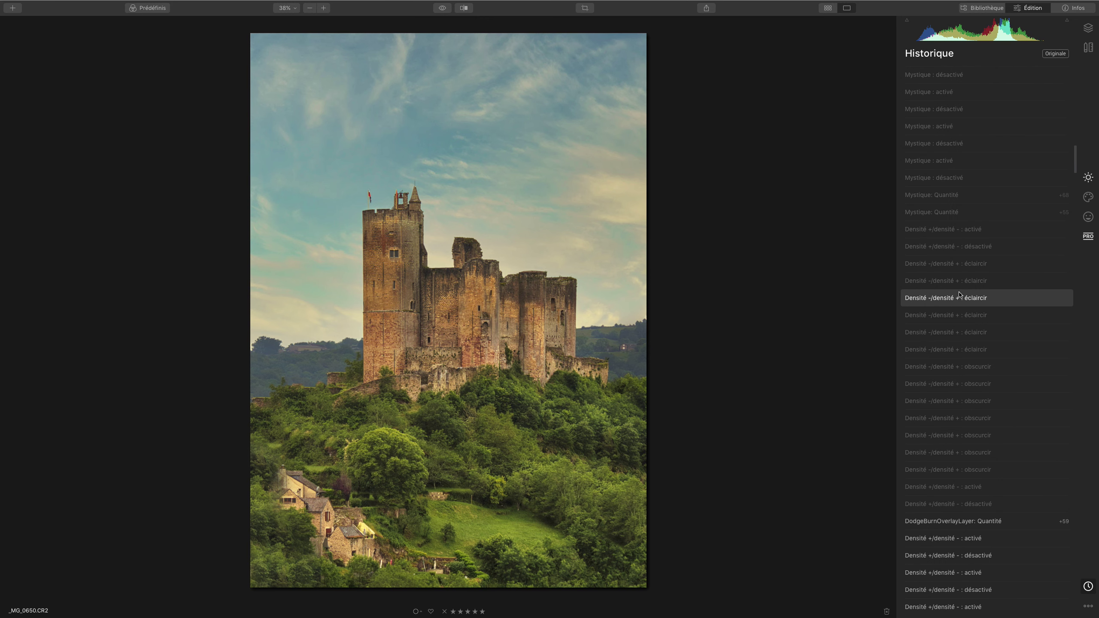
{"action": "left_click", "coordinate": [955, 268]}
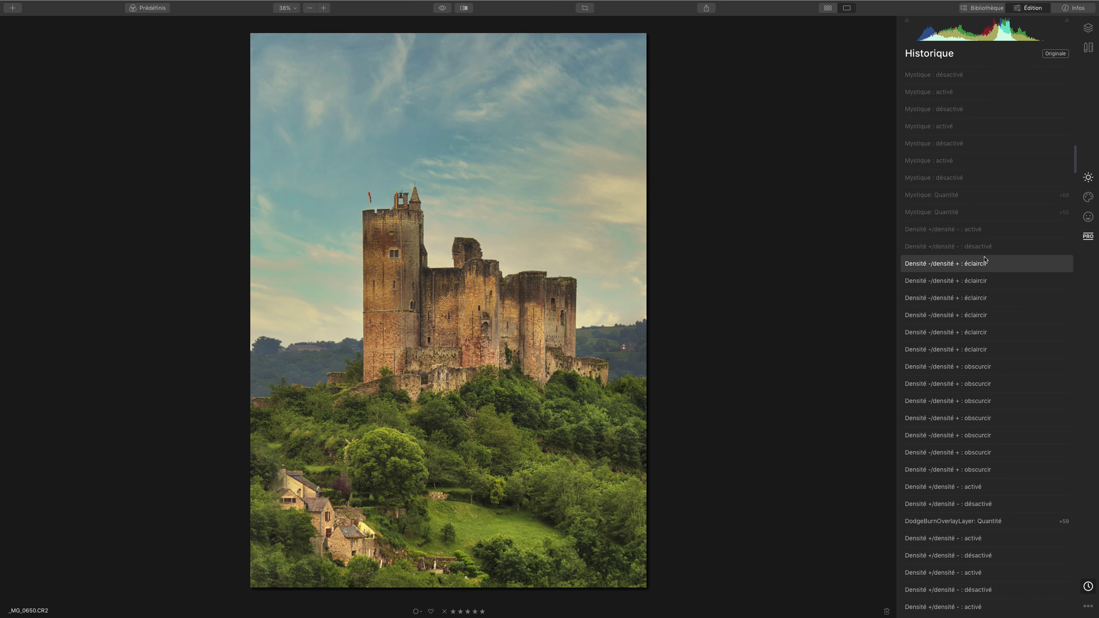
{"action": "left_click", "coordinate": [980, 250]}
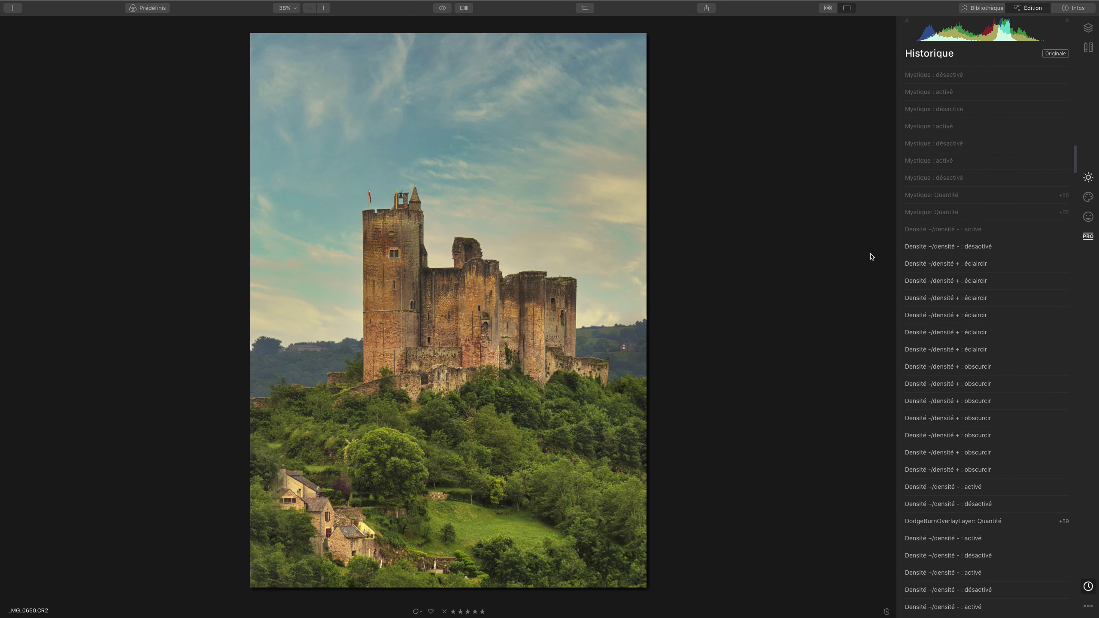
{"action": "left_click", "coordinate": [940, 229]}
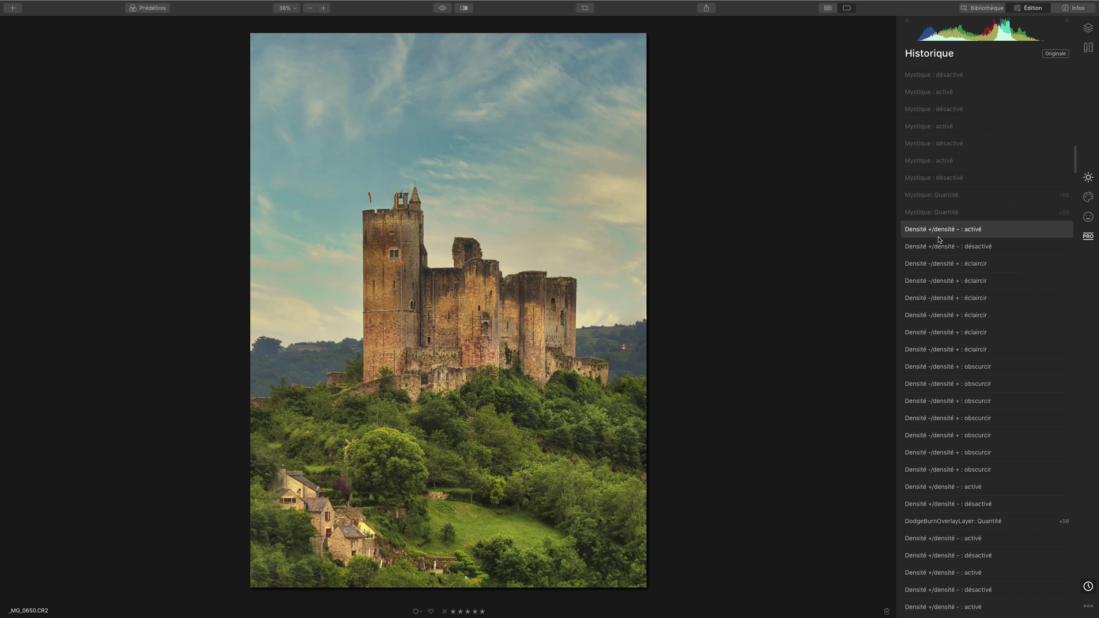
Compare the Mystique history states at amounts +55 and +68 and with the effect disabled.
{"action": "left_click", "coordinate": [935, 212]}
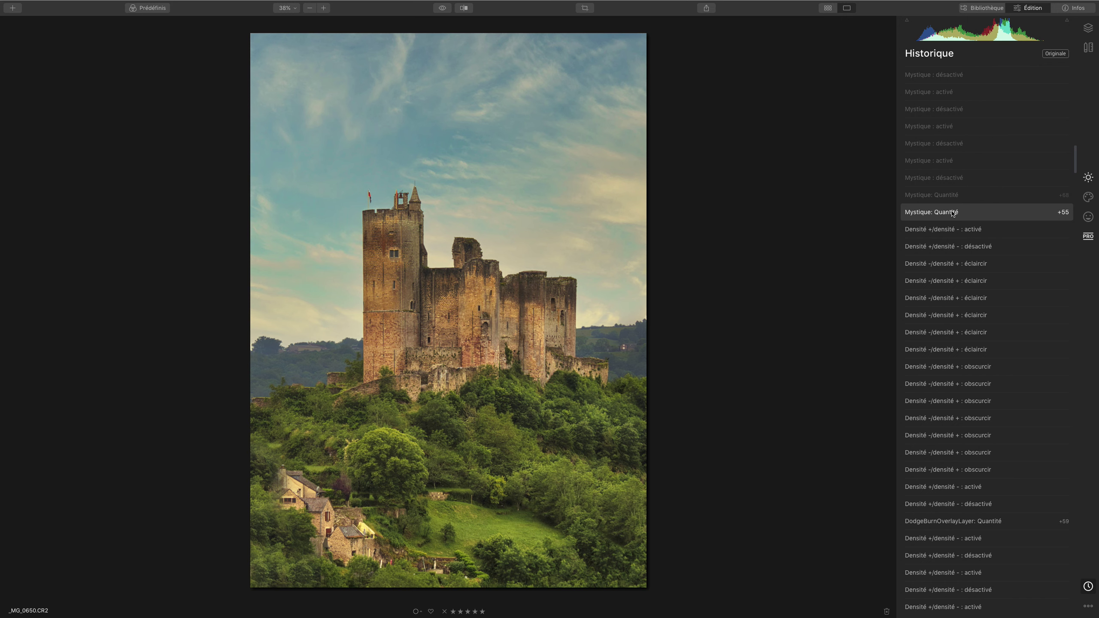
{"action": "left_click", "coordinate": [953, 212]}
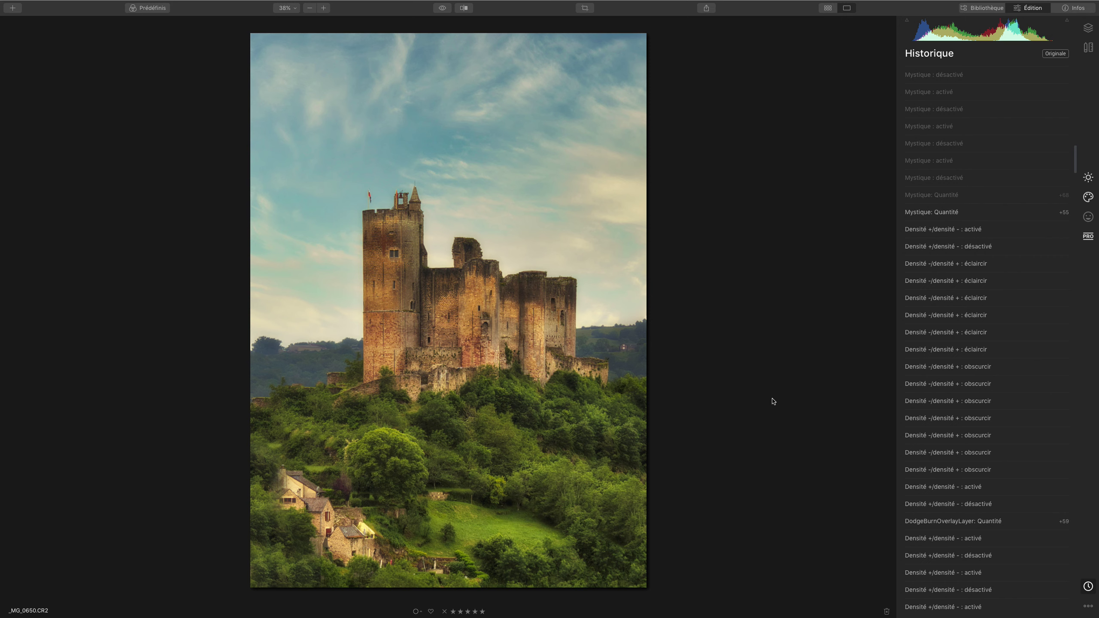
{"action": "left_click", "coordinate": [1044, 202]}
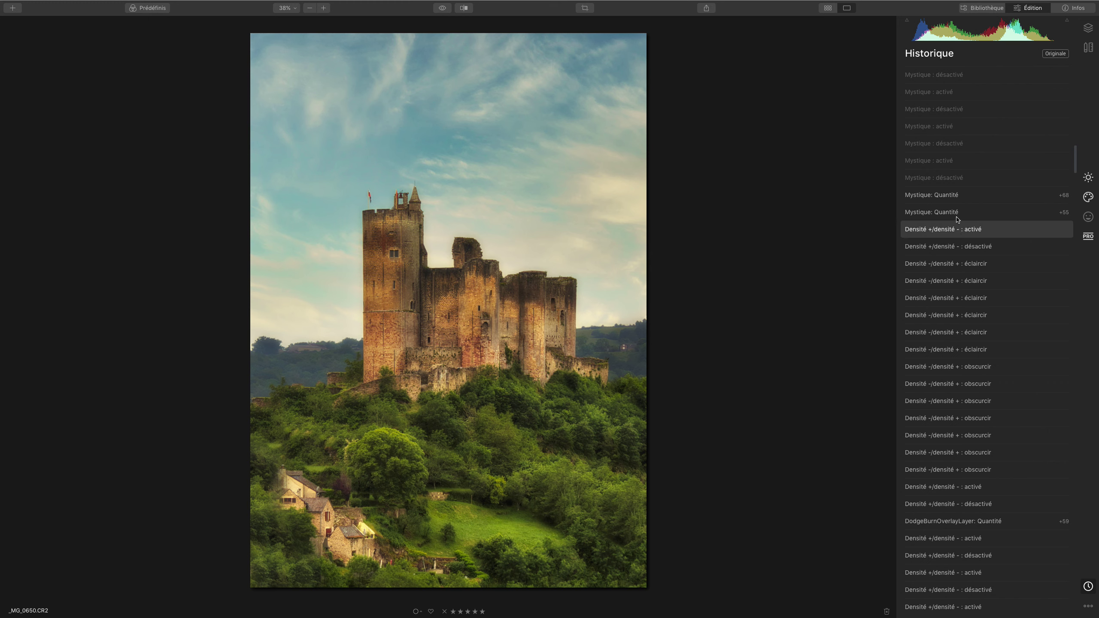
{"action": "left_click", "coordinate": [950, 182]}
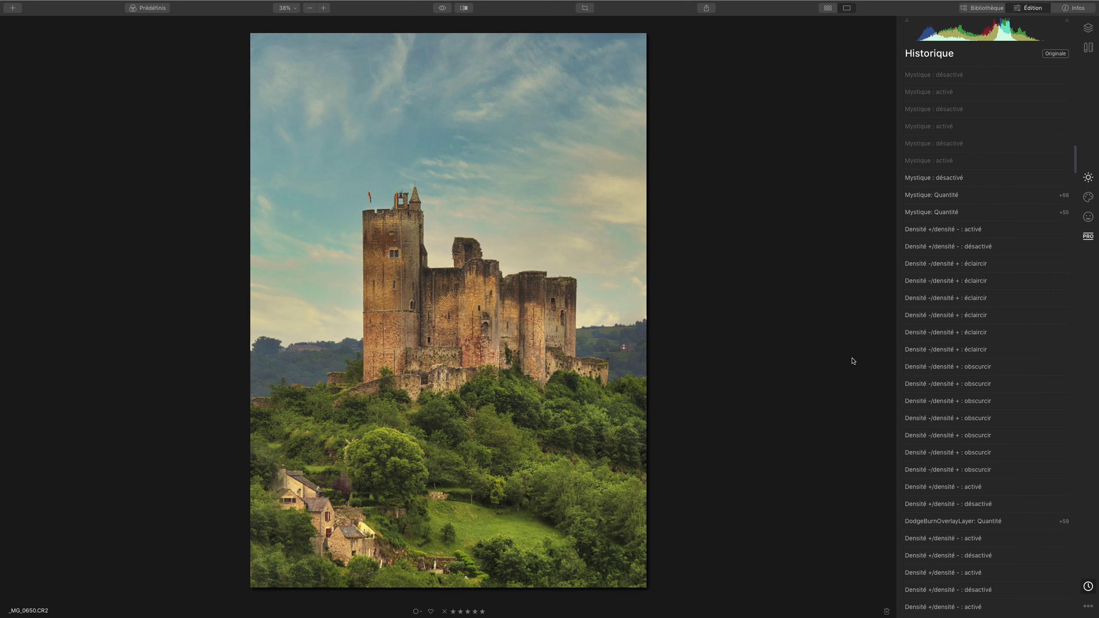
Review the history states for new adjustment layer Calque de réglage 2 and the Luminar Look EK - ColorLightpanel_01.
{"action": "scroll", "coordinate": [945, 282], "scroll_direction": "up", "scroll_amount": 3}
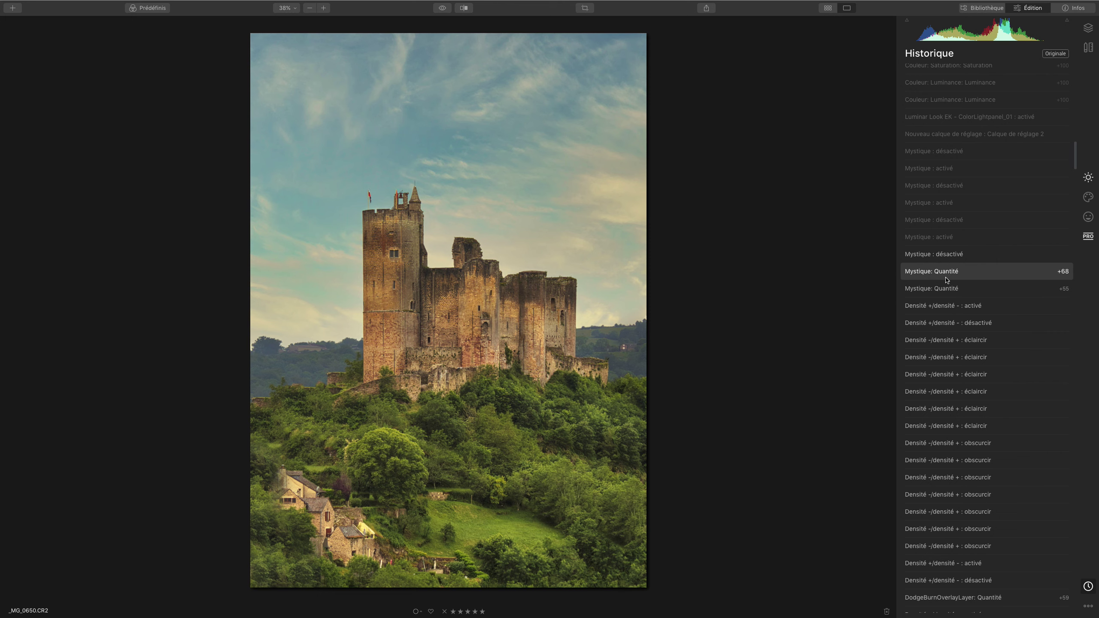
{"action": "scroll", "coordinate": [955, 270], "scroll_direction": "up", "scroll_amount": 3}
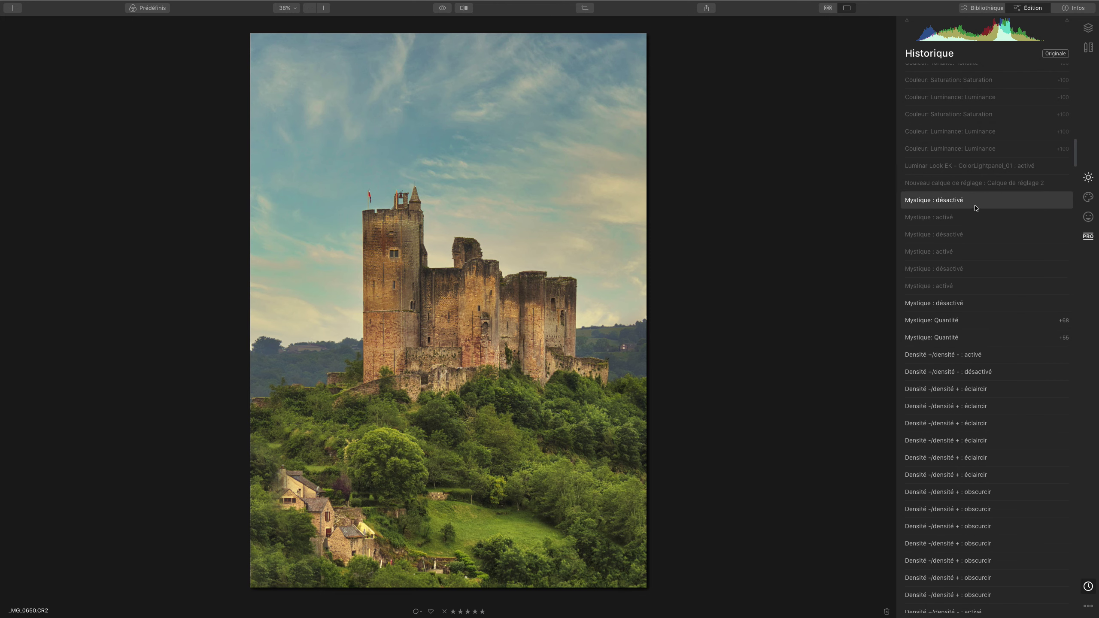
{"action": "left_click", "coordinate": [983, 188]}
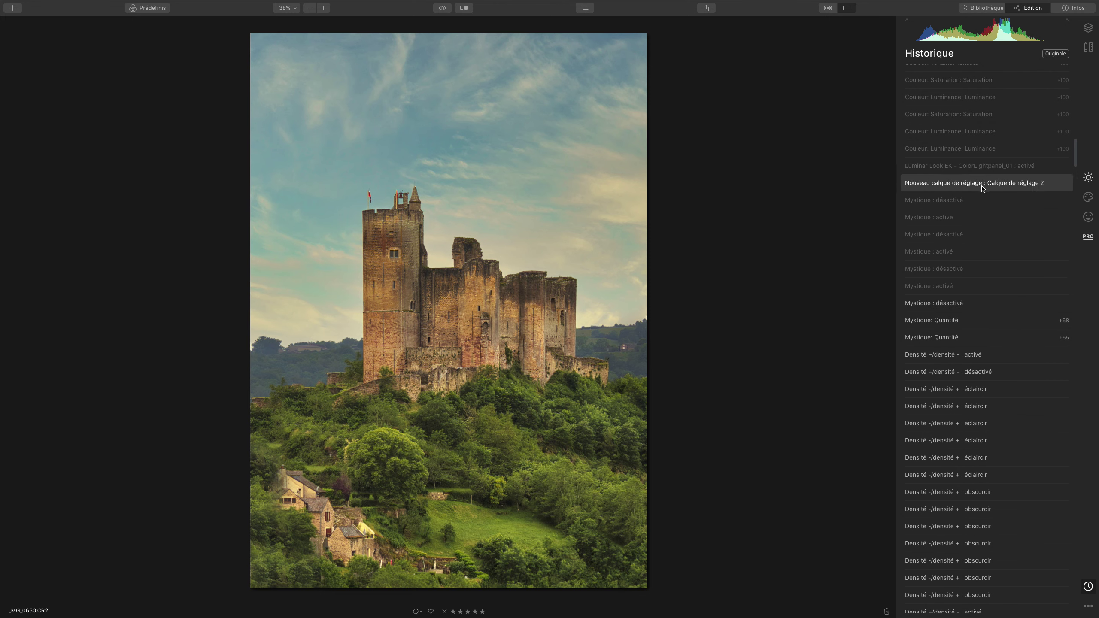
{"action": "left_click", "coordinate": [976, 168]}
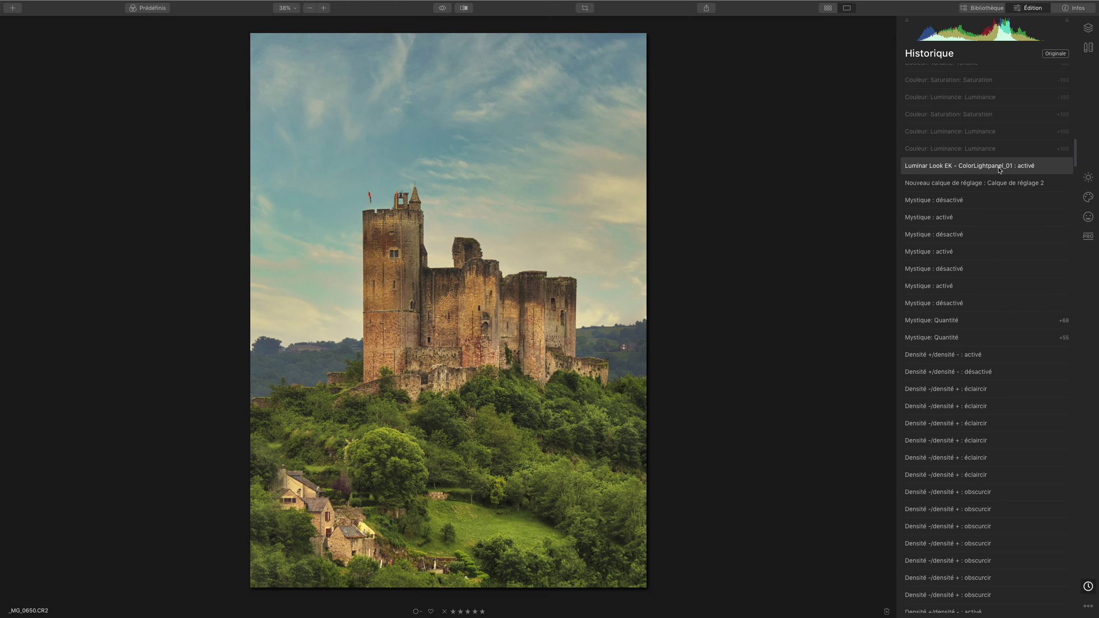
{"action": "left_click", "coordinate": [999, 170]}
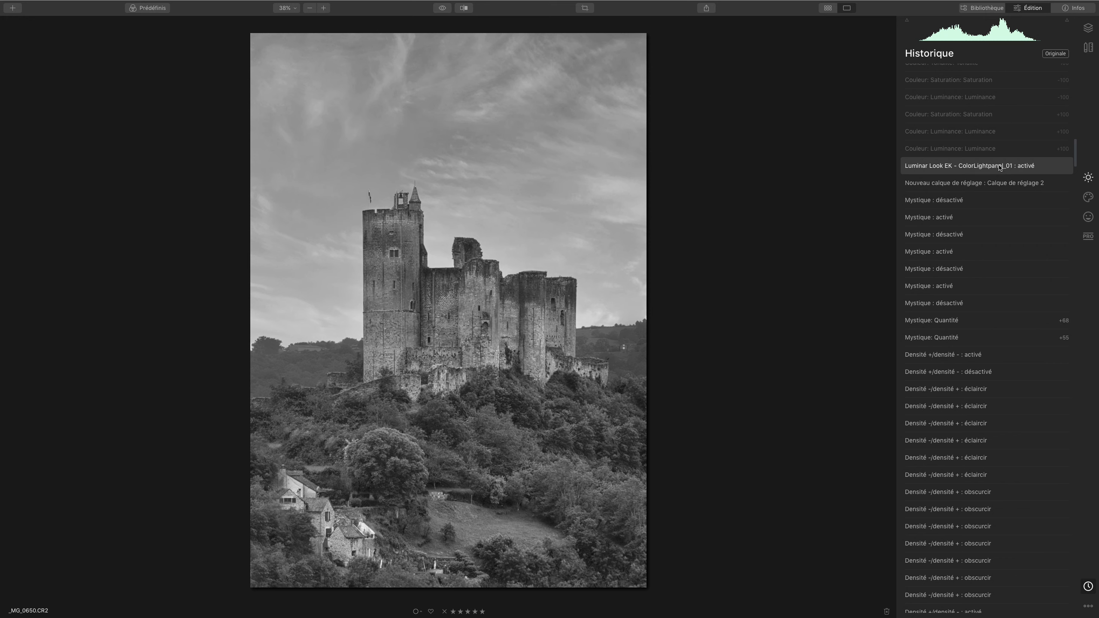
Compare the ColorLightpanel_01 look's history state with the first Couleur luminance adjustment of +100.
{"action": "scroll", "coordinate": [987, 156], "scroll_direction": "up", "scroll_amount": 1}
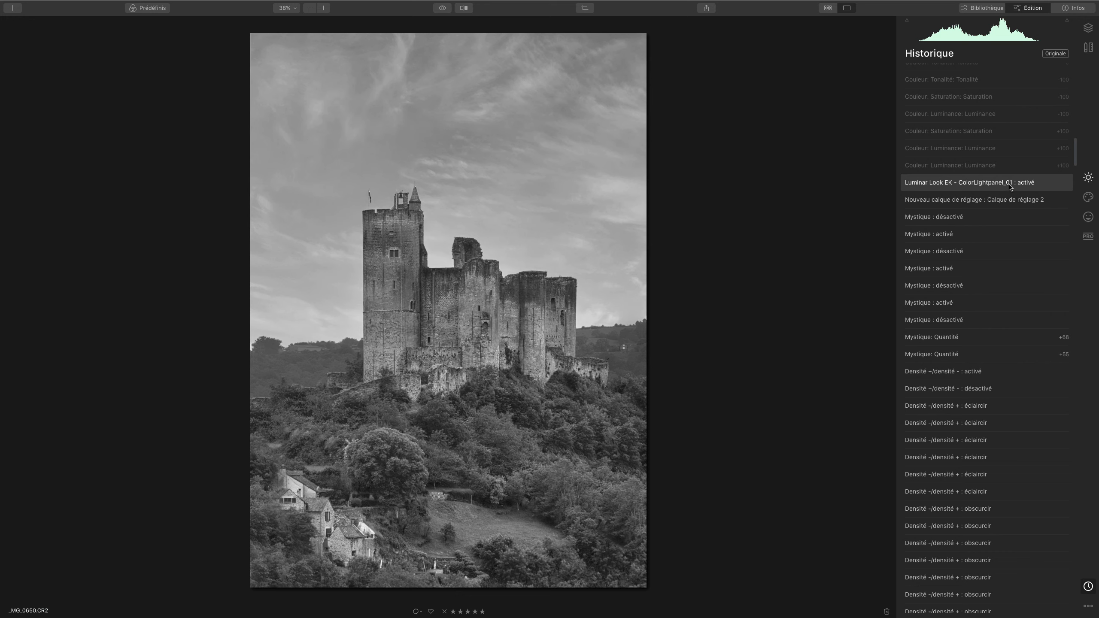
{"action": "scroll", "coordinate": [1009, 187], "scroll_direction": "up", "scroll_amount": 1}
{"action": "scroll", "coordinate": [1009, 187], "scroll_direction": "up", "scroll_amount": 1}
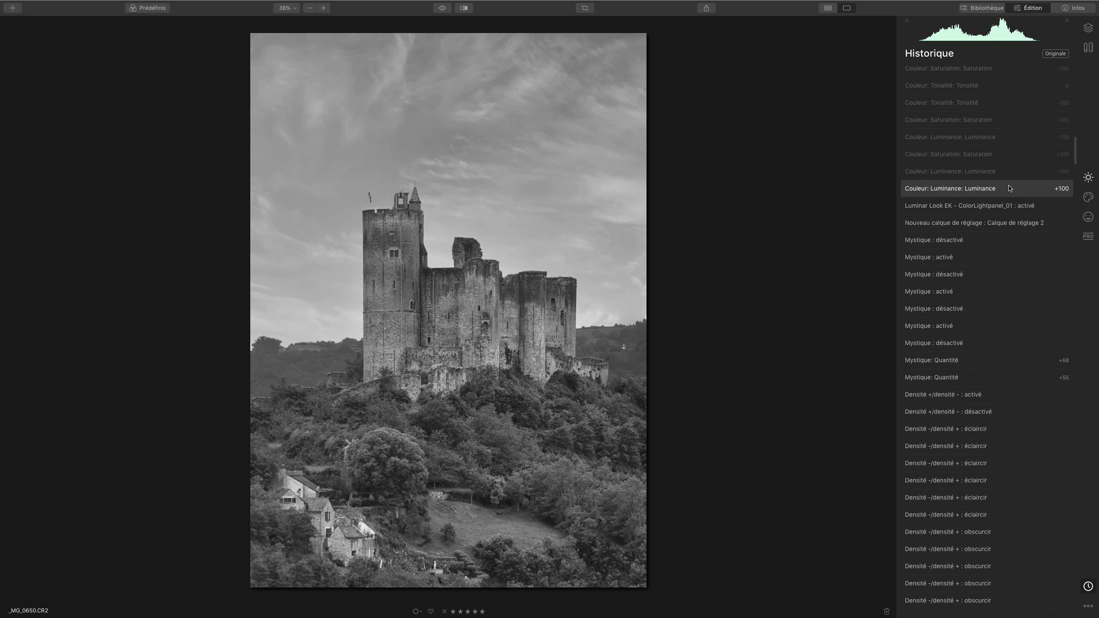
{"action": "left_click", "coordinate": [997, 207]}
{"action": "left_click", "coordinate": [983, 191]}
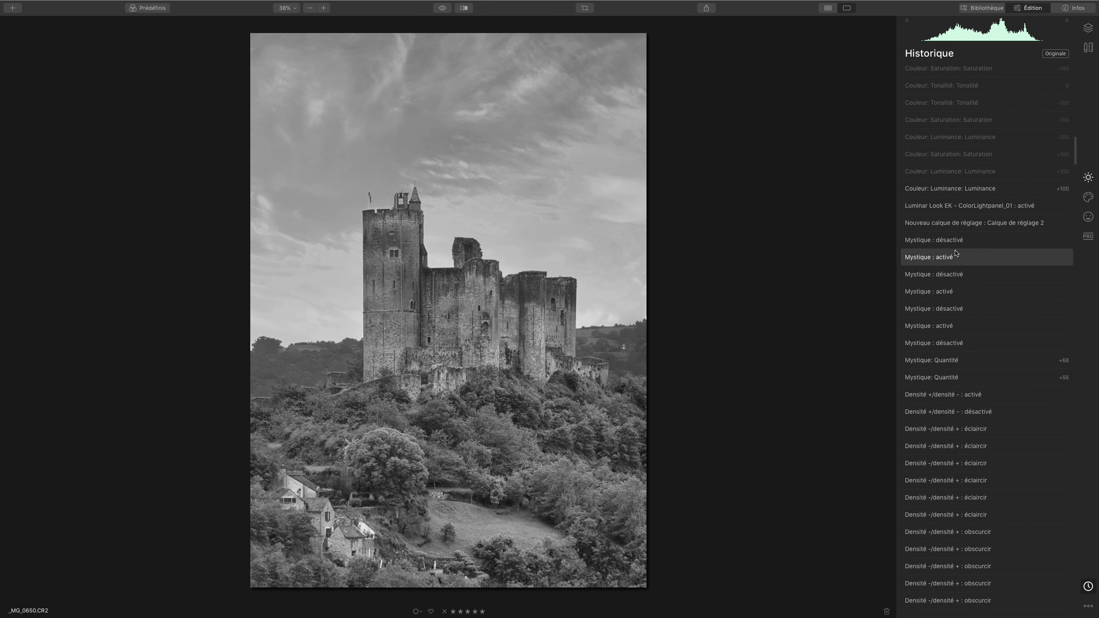
Review the history states for the last Couleur luminance adjustment at -100 and the luminosity mask creation.
{"action": "scroll", "coordinate": [974, 175], "scroll_direction": "up", "scroll_amount": 4}
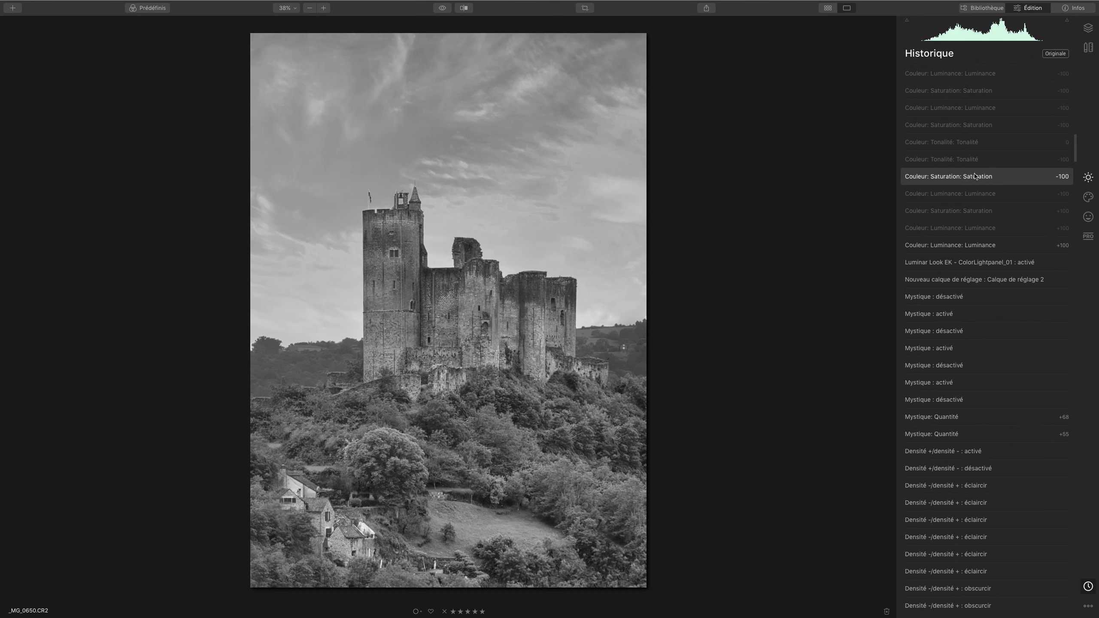
{"action": "scroll", "coordinate": [975, 175], "scroll_direction": "up", "scroll_amount": 14}
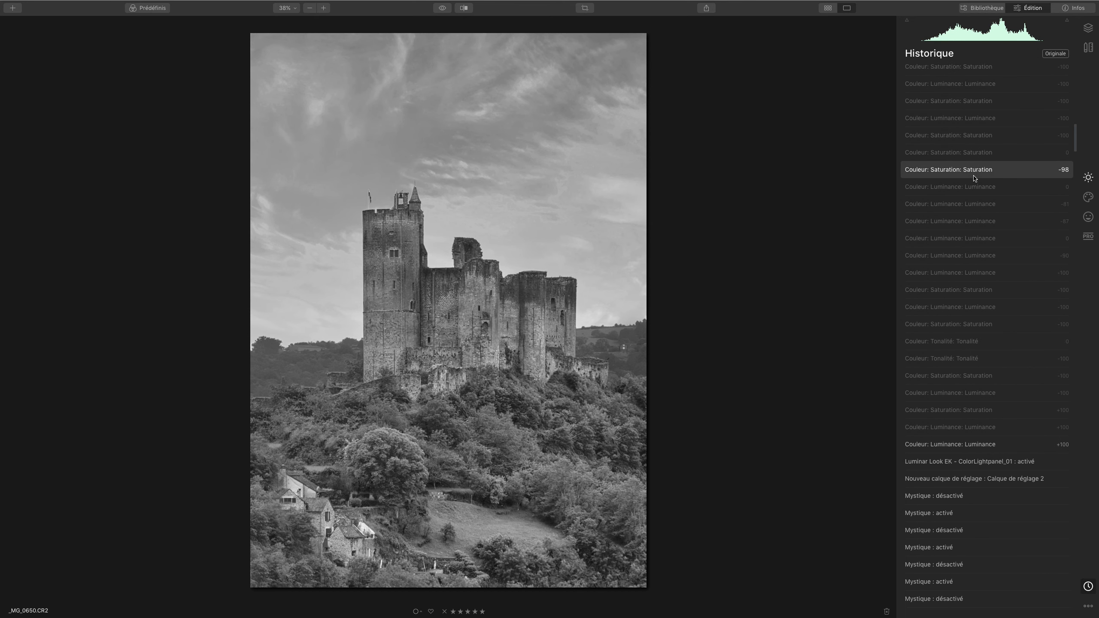
{"action": "scroll", "coordinate": [974, 178], "scroll_direction": "up", "scroll_amount": 9}
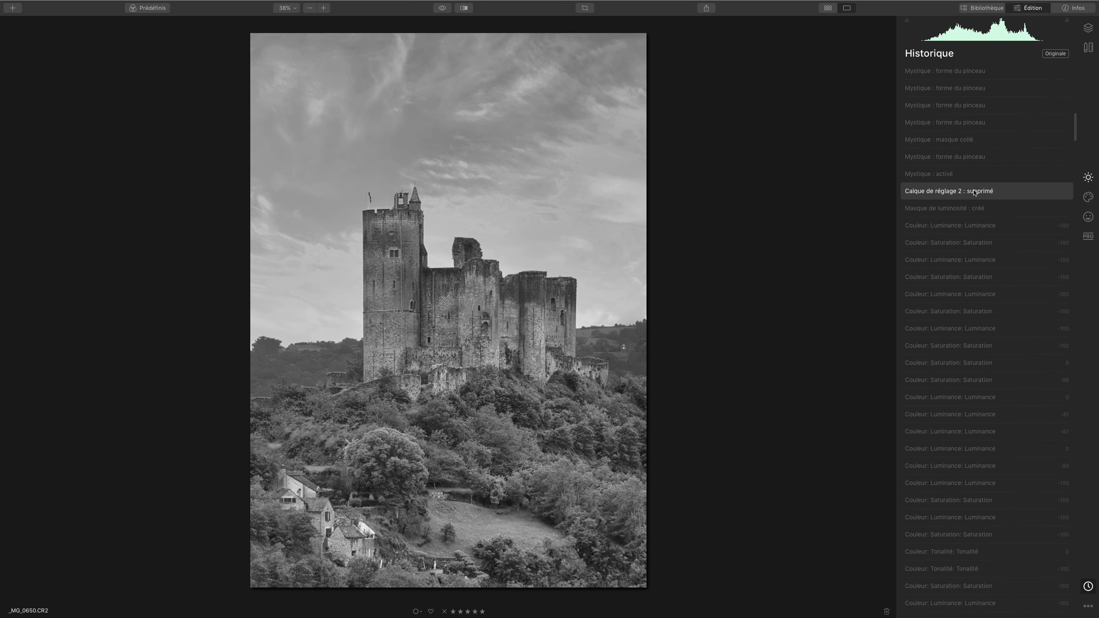
{"action": "left_click", "coordinate": [962, 232]}
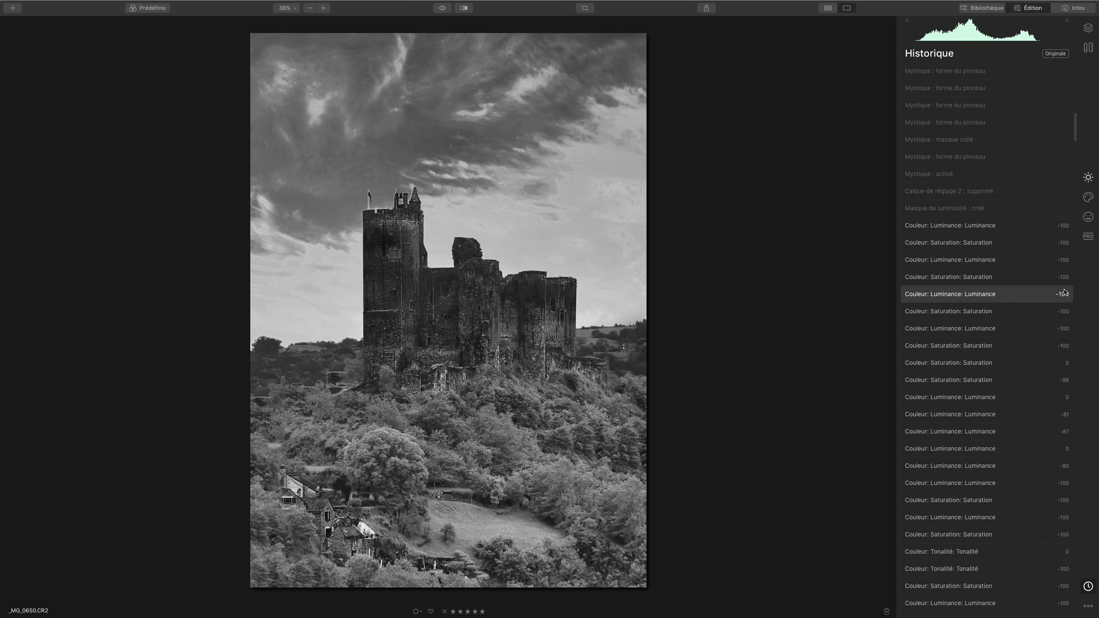
{"action": "left_click", "coordinate": [1017, 213]}
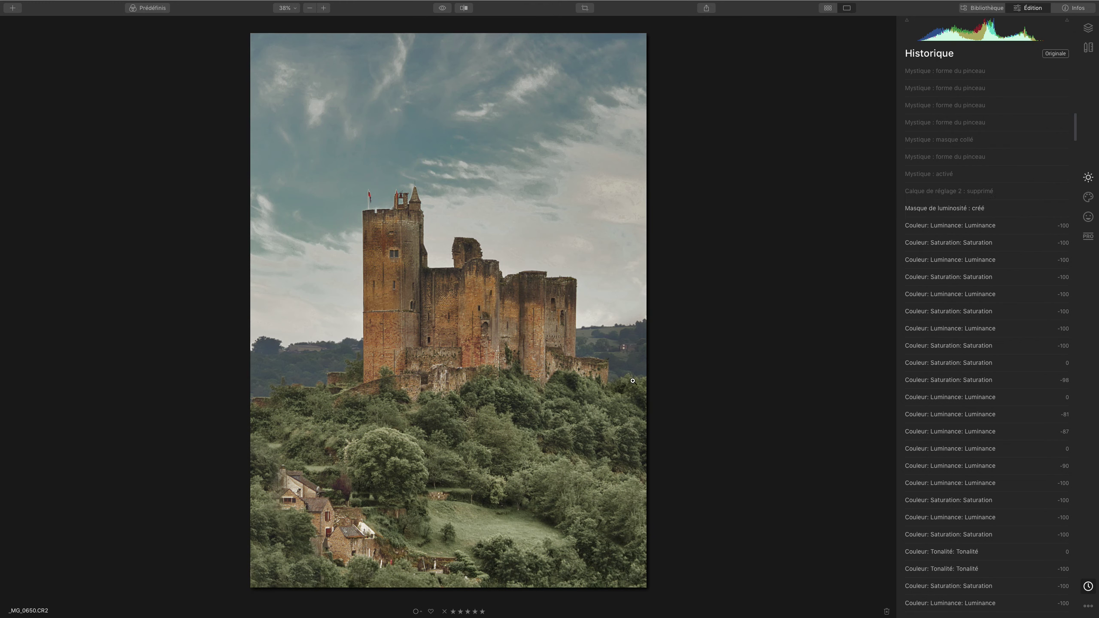
Review the history states from the deletion of Calque de réglage 2 through the Mystique activation to its pasted mask.
{"action": "left_click", "coordinate": [968, 197]}
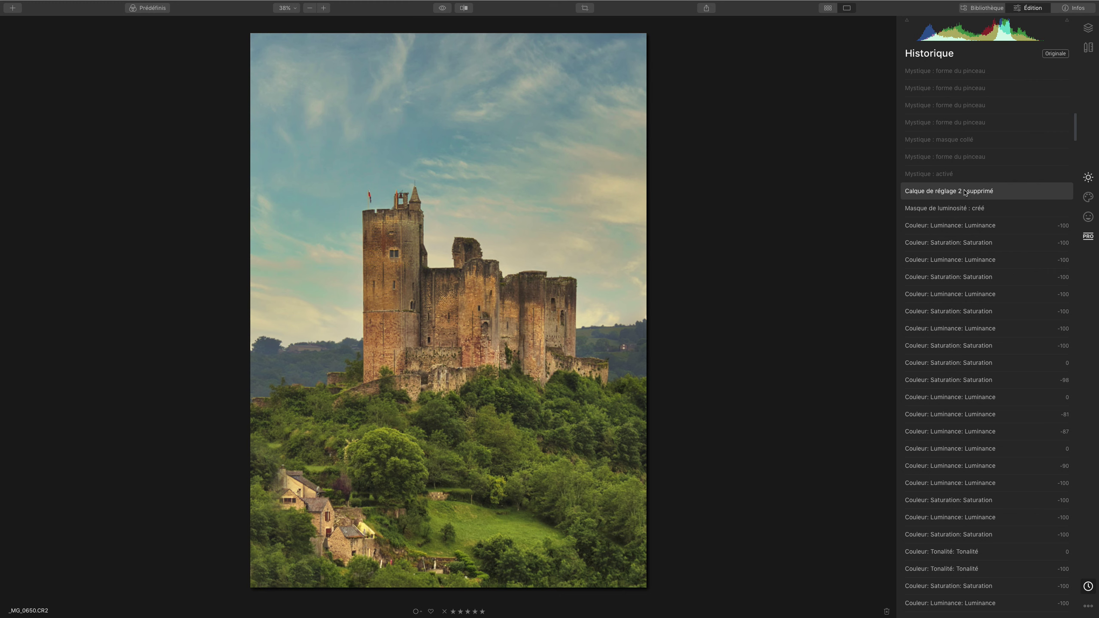
{"action": "left_click", "coordinate": [962, 181]}
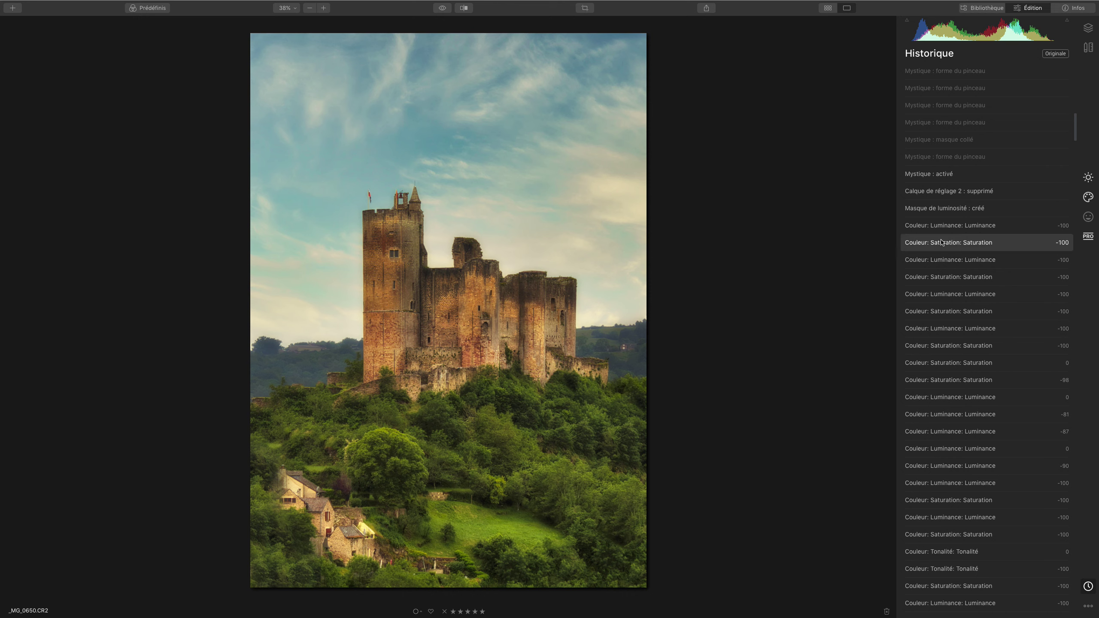
{"action": "scroll", "coordinate": [927, 183], "scroll_direction": "up", "scroll_amount": 1}
{"action": "scroll", "coordinate": [926, 183], "scroll_direction": "up", "scroll_amount": 2}
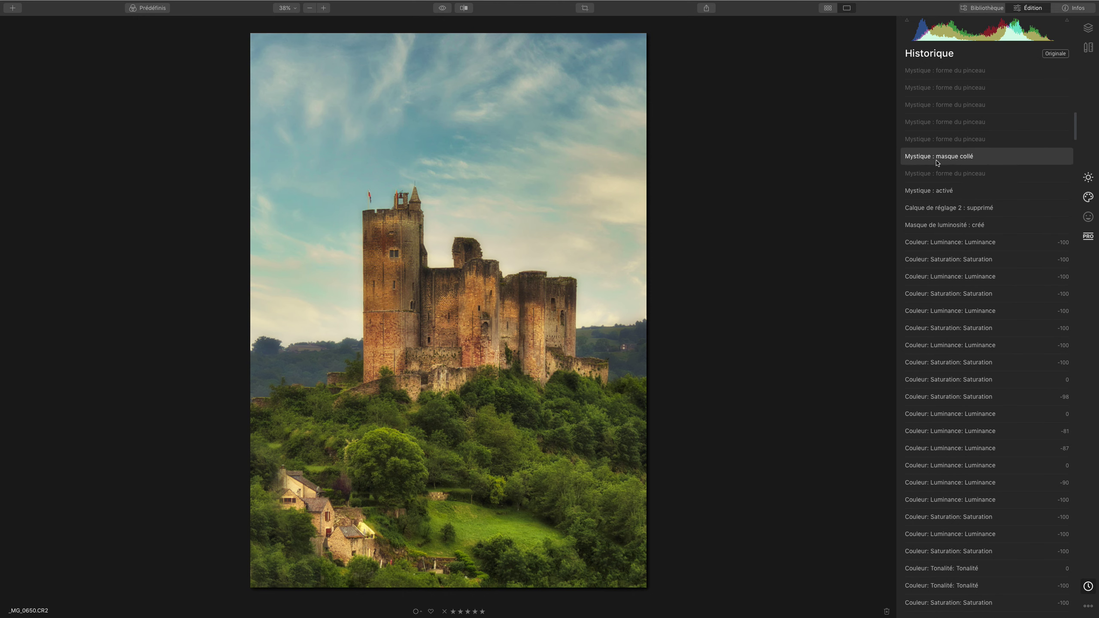
{"action": "left_click", "coordinate": [937, 162]}
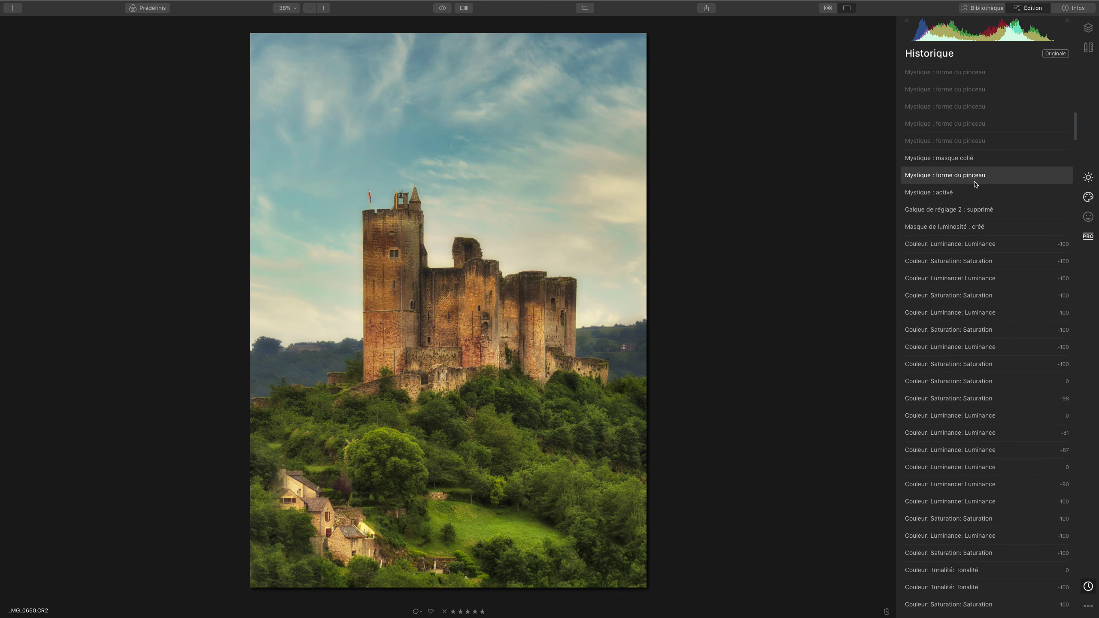
{"action": "scroll", "coordinate": [976, 179], "scroll_direction": "up", "scroll_amount": 1}
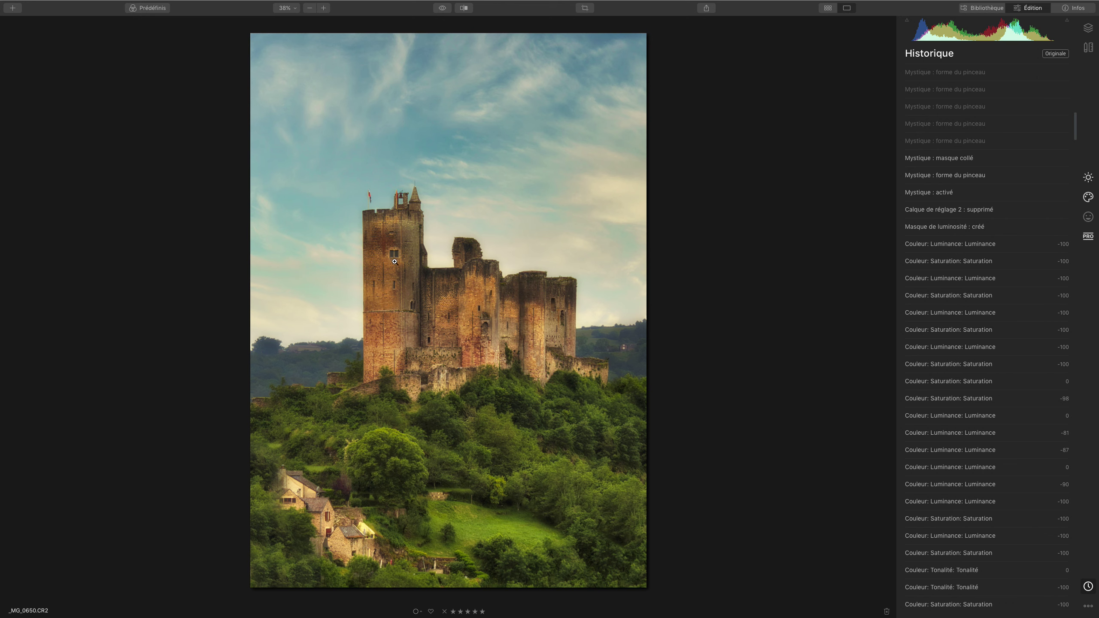
Compare the history states of the first and last Mystique brush strokes after the pasted mask, ending with the effect re-enabled.
{"action": "scroll", "coordinate": [923, 228], "scroll_direction": "up", "scroll_amount": 1}
{"action": "scroll", "coordinate": [923, 229], "scroll_direction": "up", "scroll_amount": 8}
{"action": "left_click", "coordinate": [948, 459]}
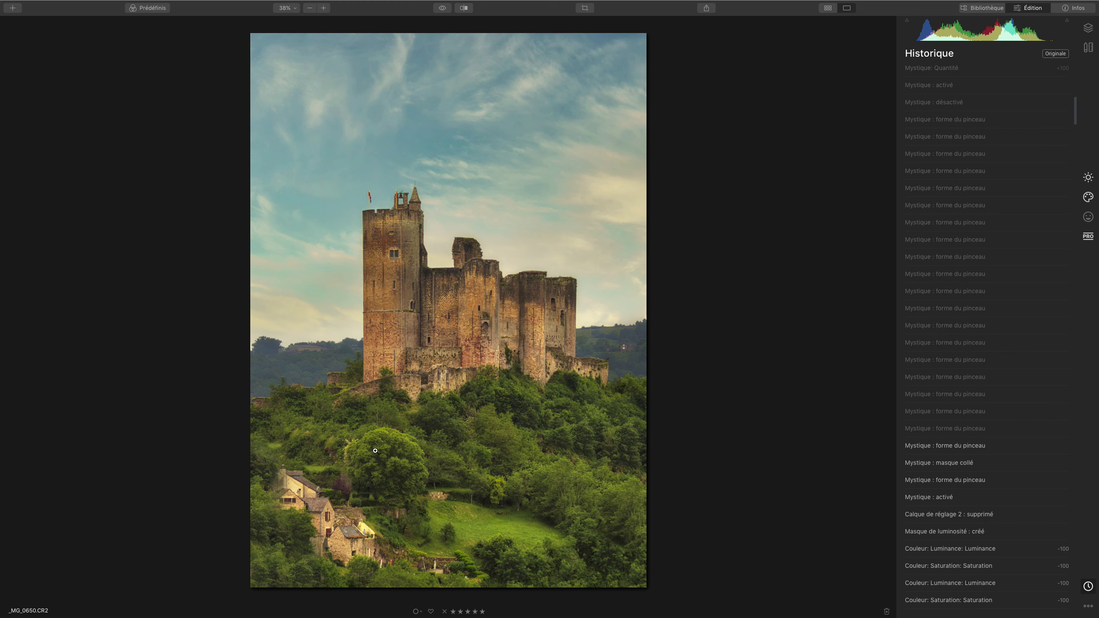
{"action": "left_click", "coordinate": [938, 118]}
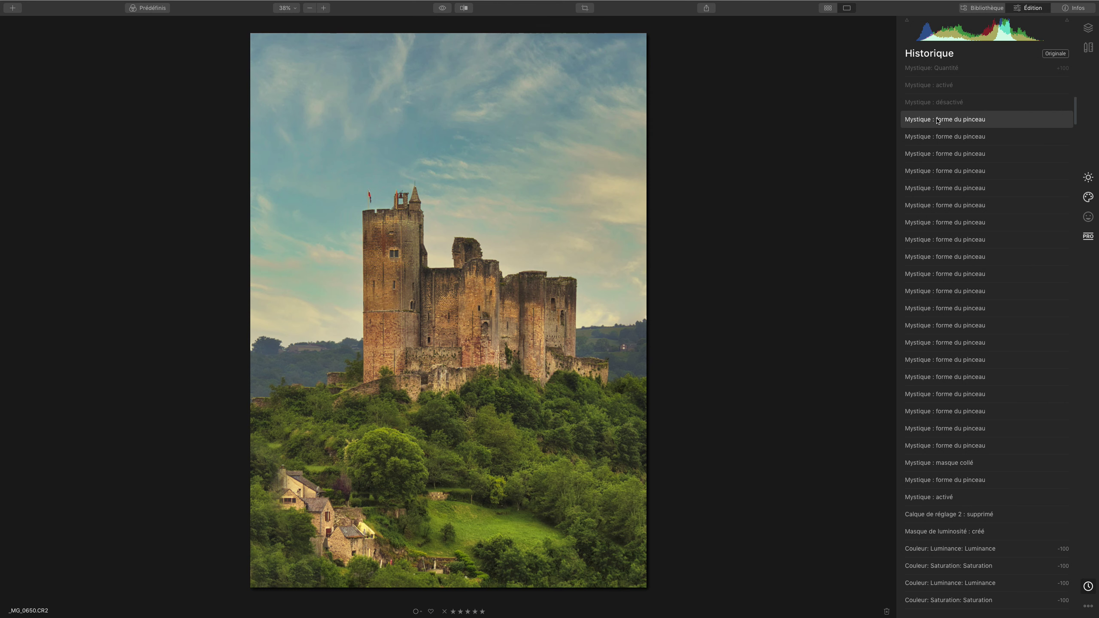
{"action": "scroll", "coordinate": [940, 141], "scroll_direction": "up", "scroll_amount": 1}
{"action": "left_click", "coordinate": [937, 136]}
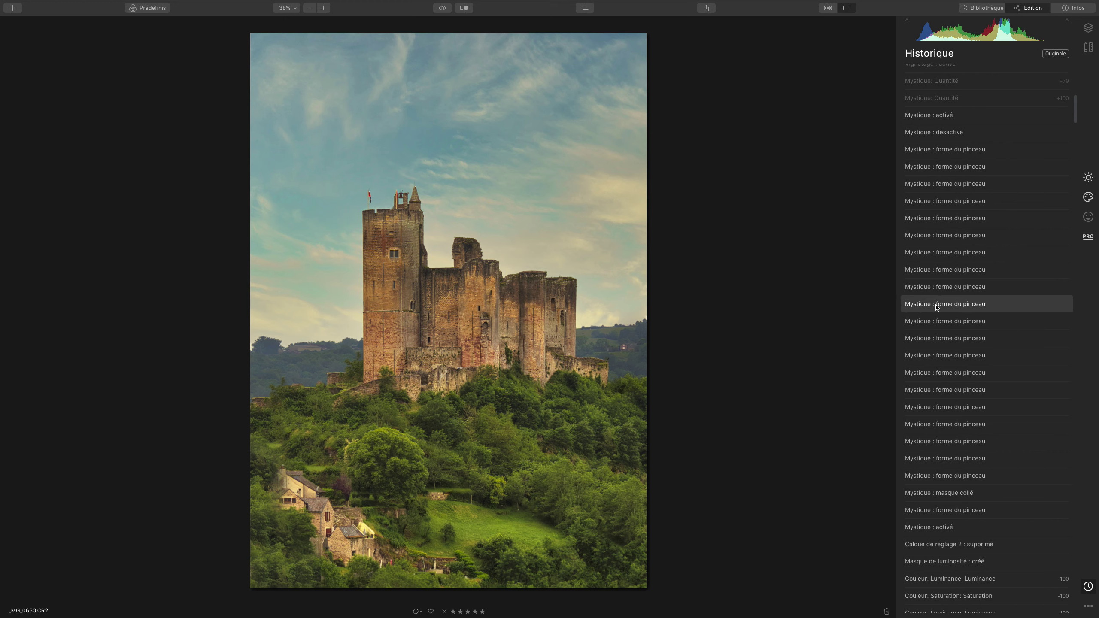
Review the first Vignetage activation in the history, following the Mystique amount changes to +100 and +79.
{"action": "scroll", "coordinate": [935, 306], "scroll_direction": "up", "scroll_amount": 5}
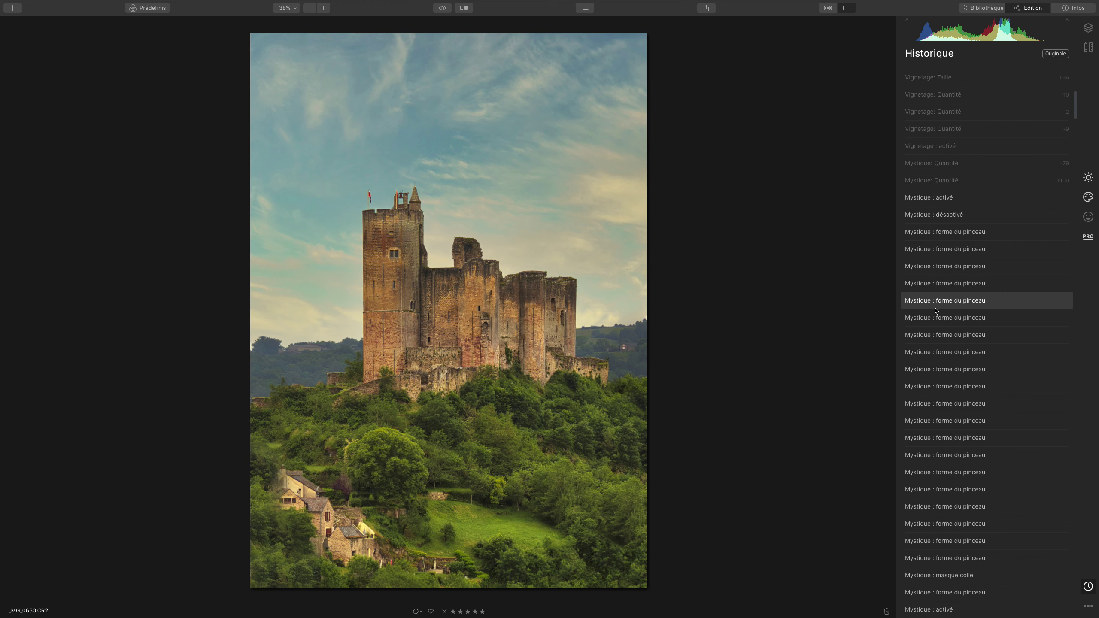
{"action": "scroll", "coordinate": [934, 310], "scroll_direction": "up", "scroll_amount": 5}
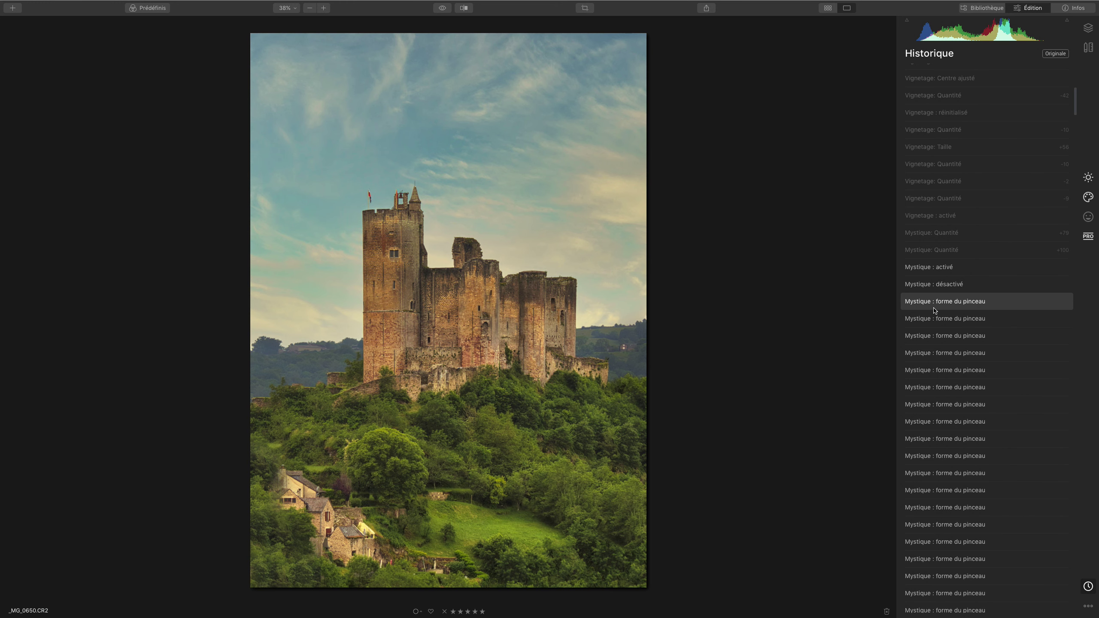
{"action": "scroll", "coordinate": [943, 204], "scroll_direction": "up", "scroll_amount": 3}
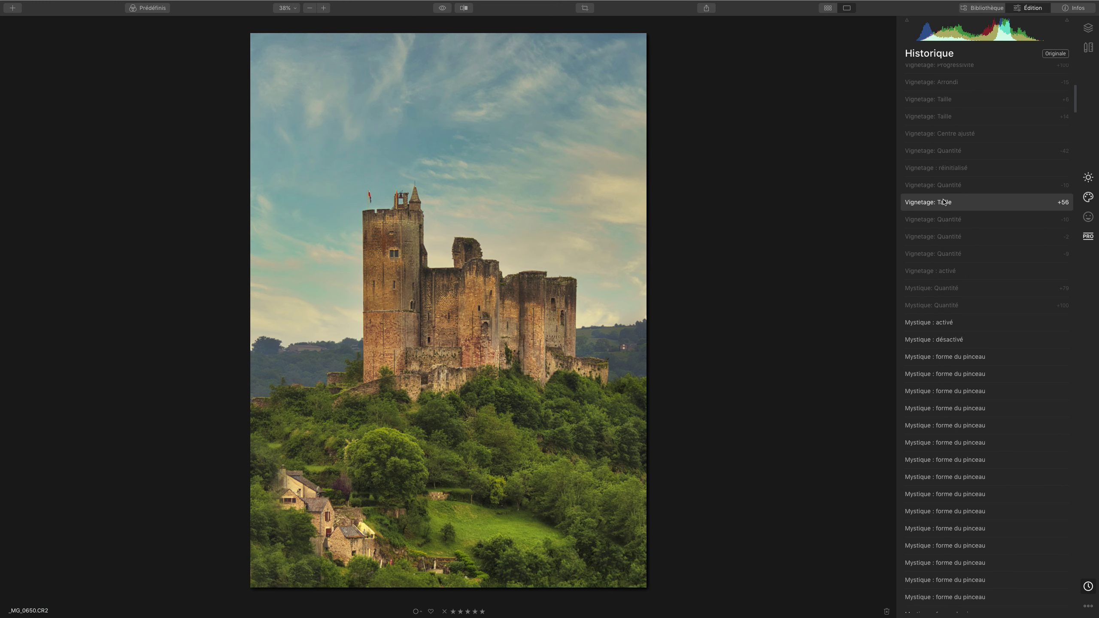
{"action": "scroll", "coordinate": [943, 201], "scroll_direction": "up", "scroll_amount": 1}
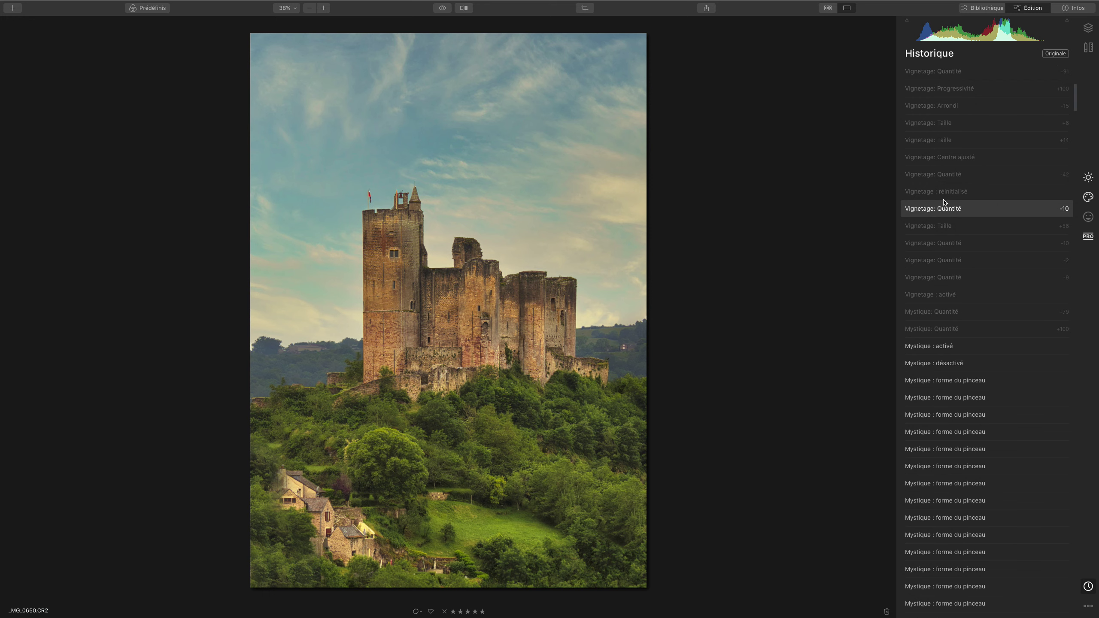
{"action": "scroll", "coordinate": [944, 201], "scroll_direction": "down", "scroll_amount": 2}
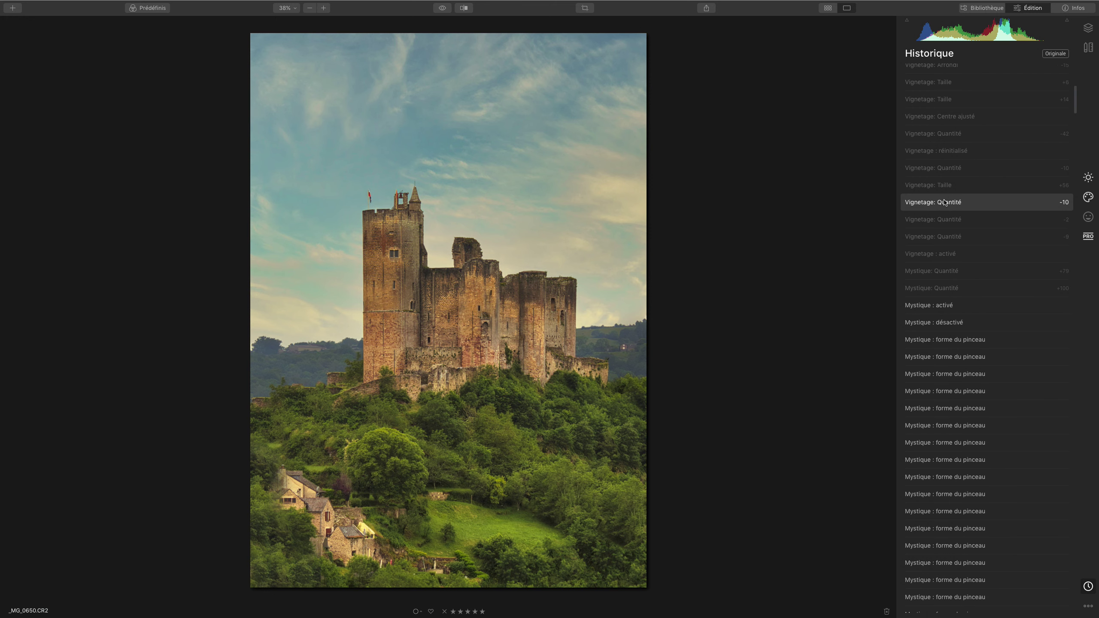
{"action": "left_click", "coordinate": [951, 255]}
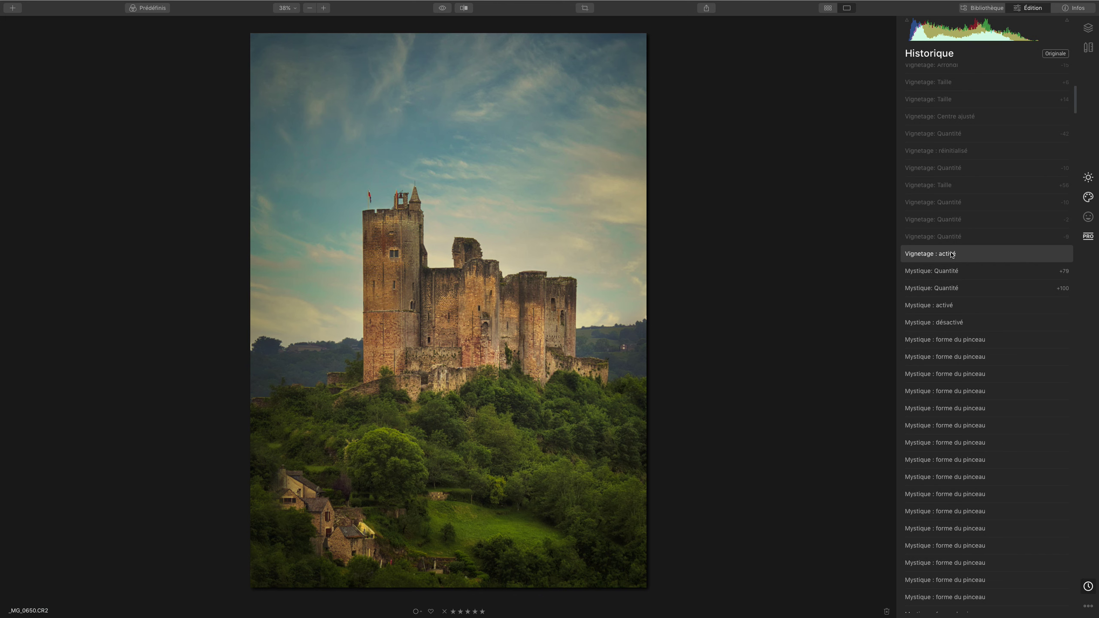
Review the history states from the last Vignetage activation through Couleur Saturation -33 and Vibrance +29.
{"action": "scroll", "coordinate": [952, 255], "scroll_direction": "up", "scroll_amount": 3}
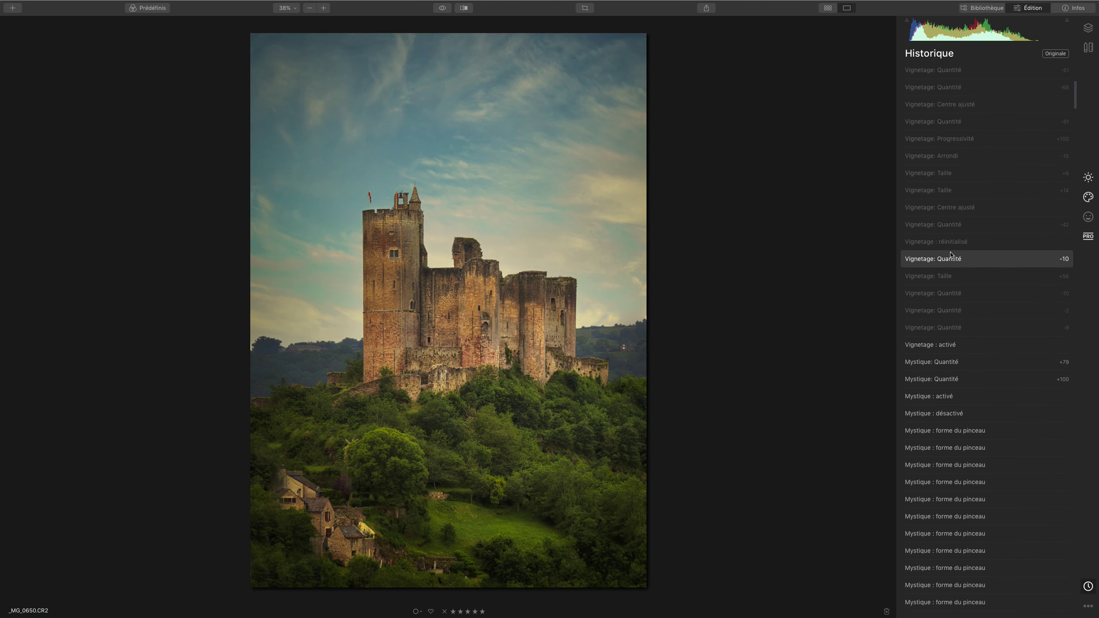
{"action": "scroll", "coordinate": [950, 254], "scroll_direction": "up", "scroll_amount": 6}
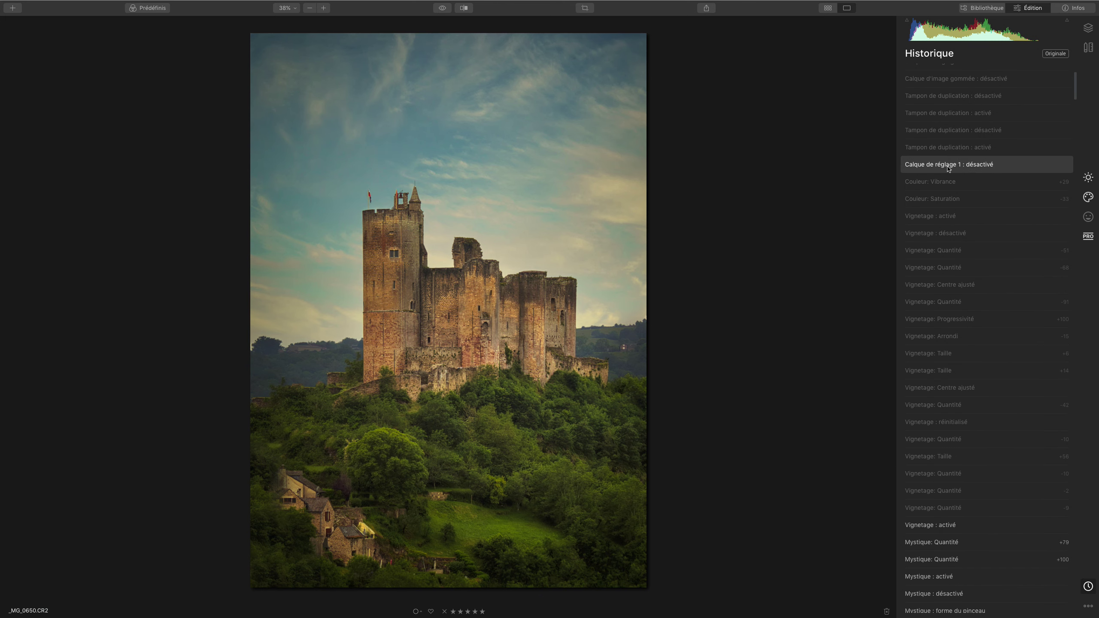
{"action": "left_click", "coordinate": [946, 217]}
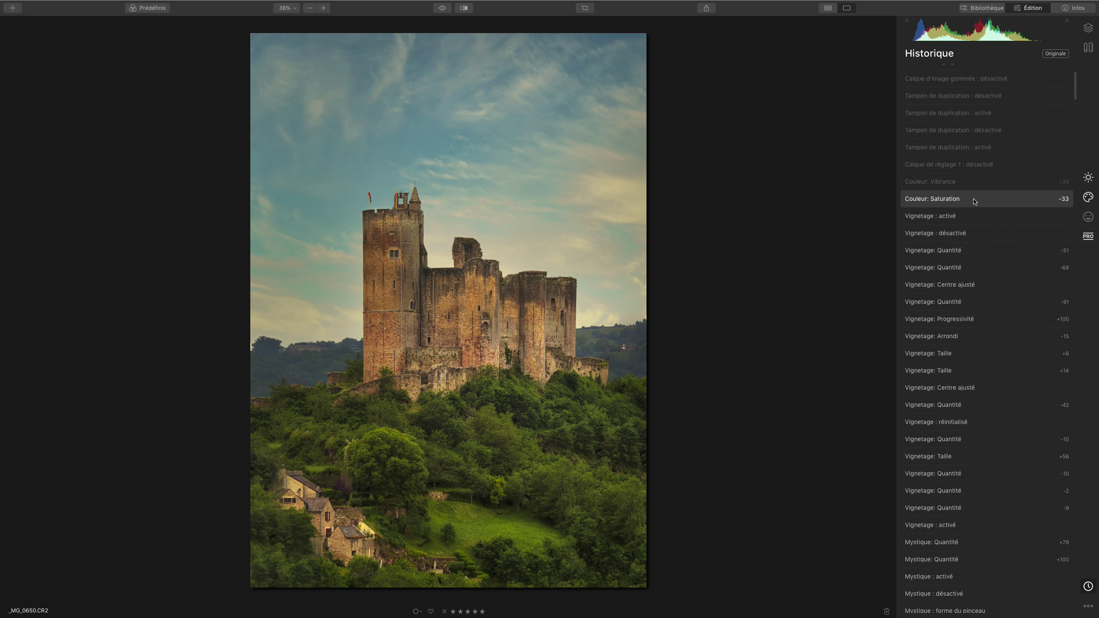
{"action": "left_click", "coordinate": [974, 201]}
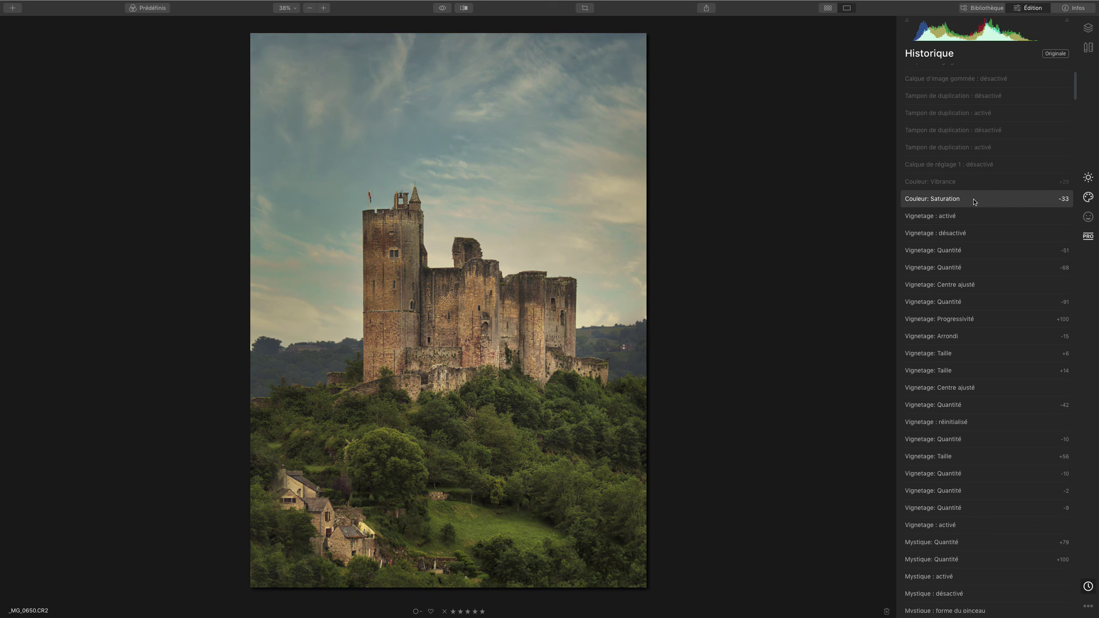
{"action": "left_click", "coordinate": [975, 189]}
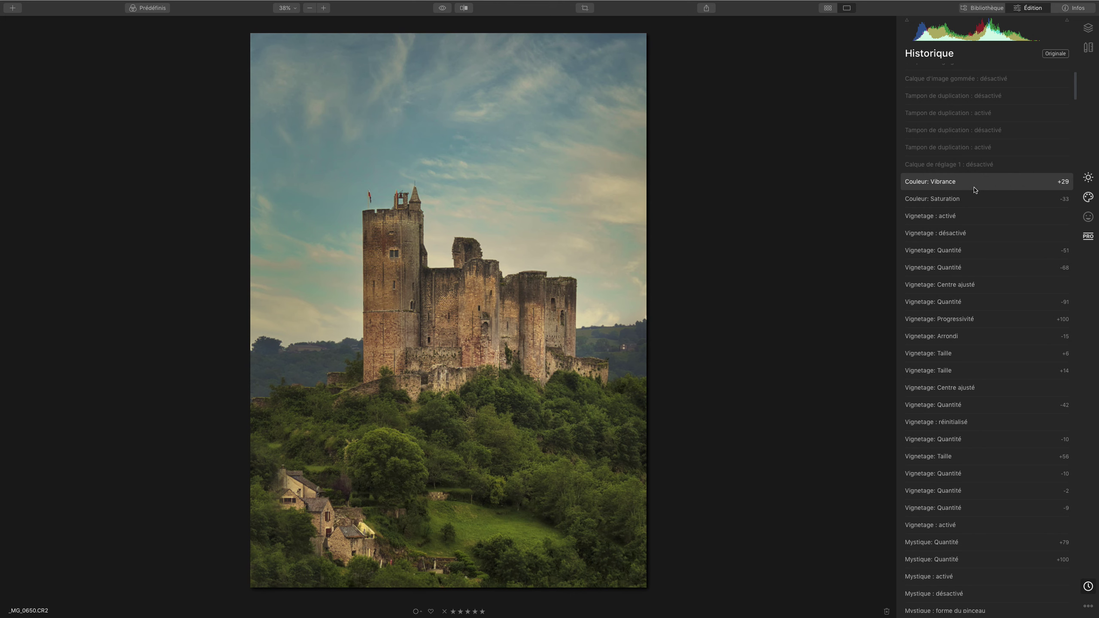
Compare the edited castle photo with the unedited original several times, ending on the edited version.
{"action": "left_click", "coordinate": [442, 8]}
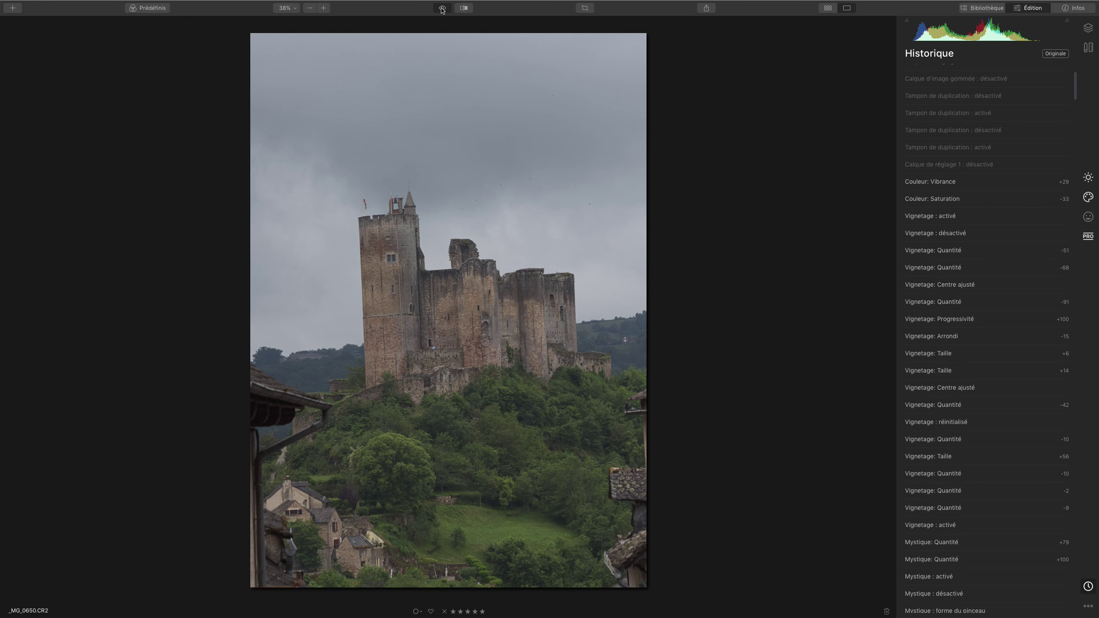
{"action": "left_click", "coordinate": [442, 9]}
{"action": "left_click", "coordinate": [441, 9]}
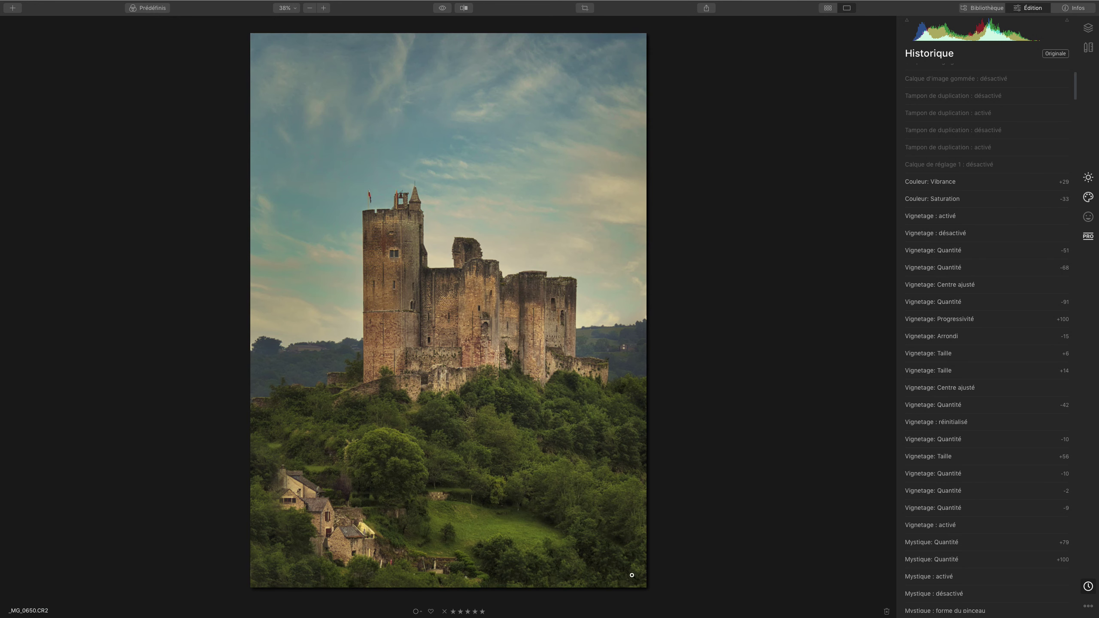
{"action": "left_click", "coordinate": [443, 8]}
{"action": "left_click", "coordinate": [443, 9]}
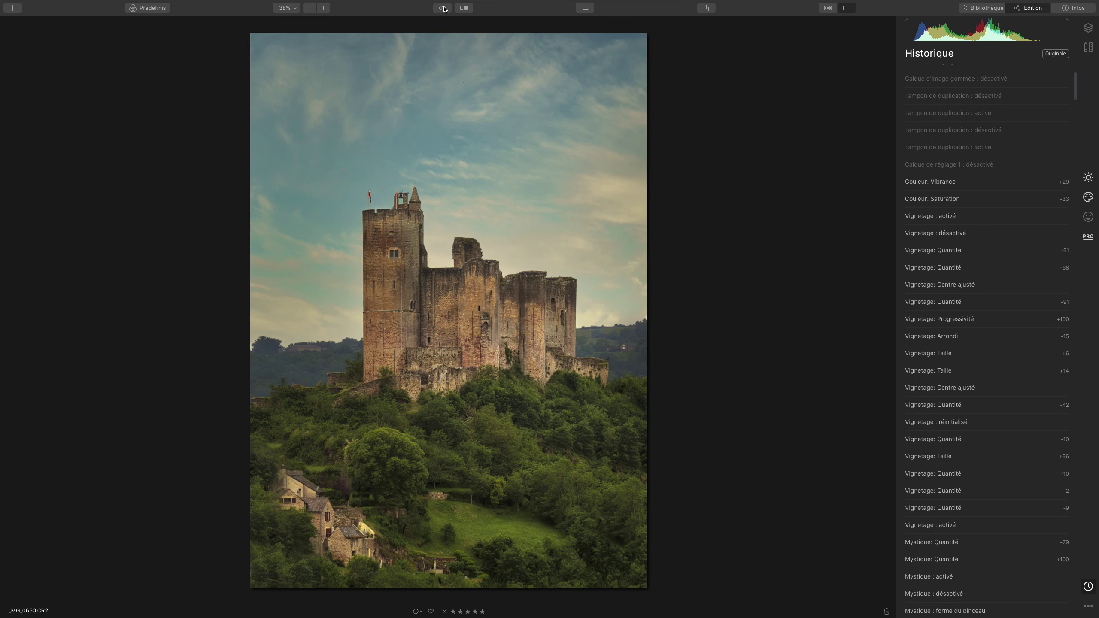